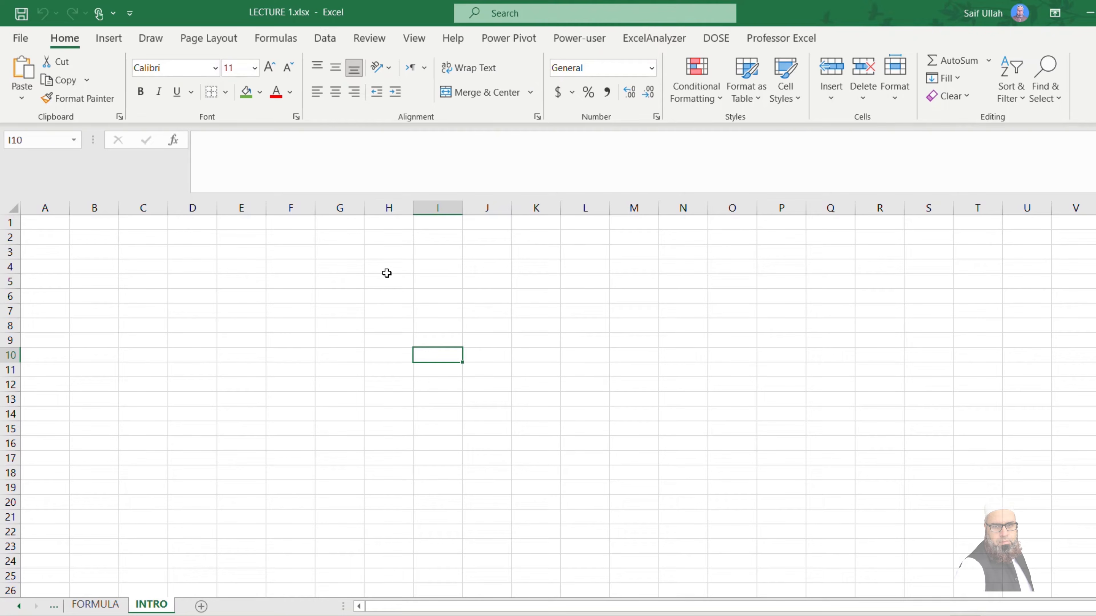
left_click(666, 338)
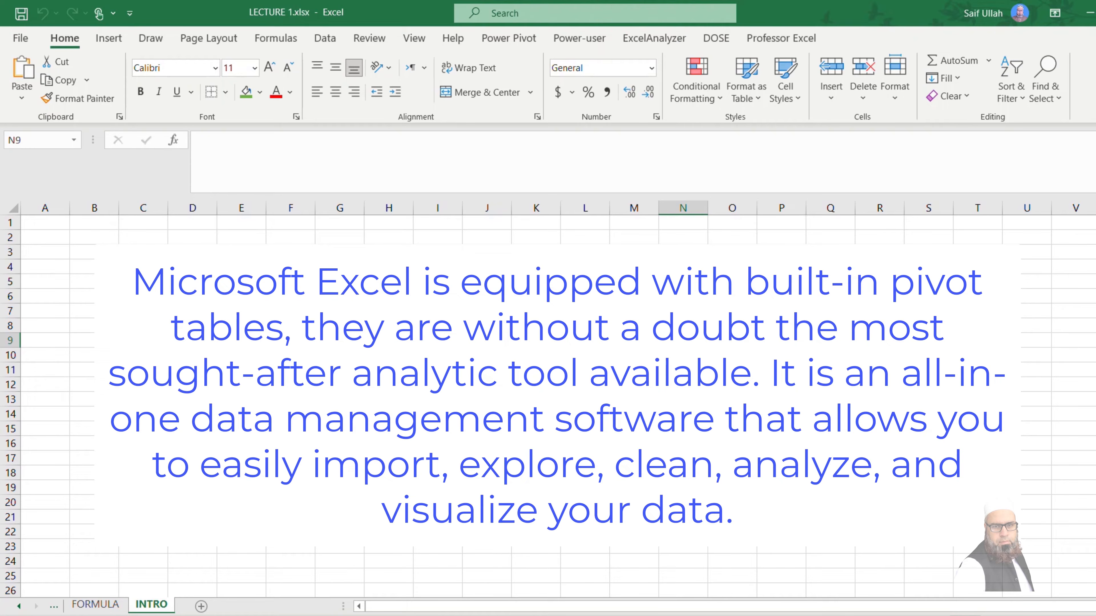
left_click(290, 281)
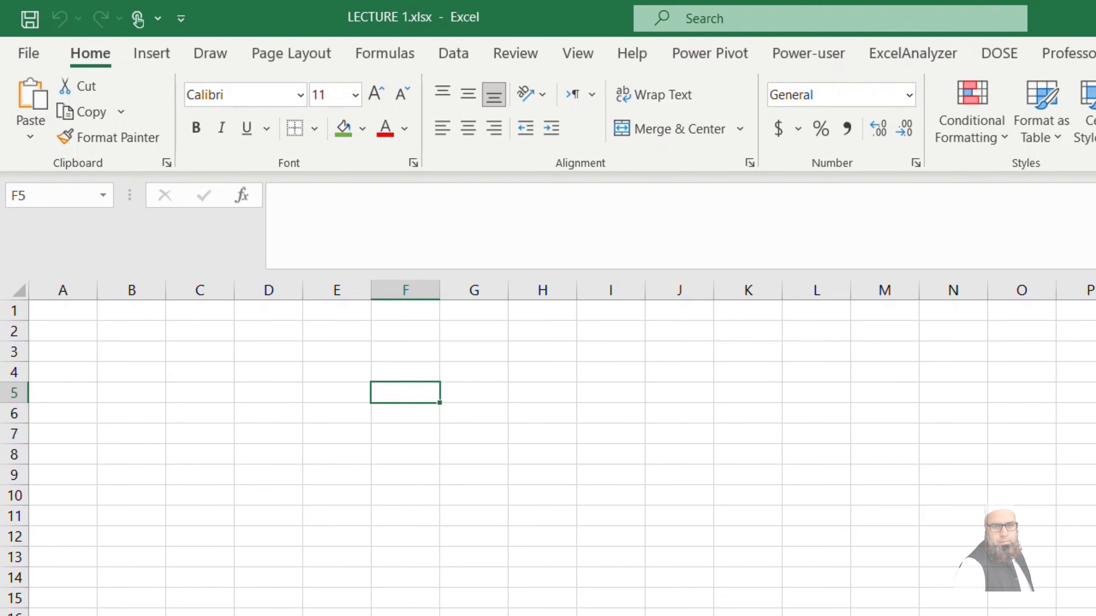
Select column A, rows 3, 8 and 12 one after another, and finally cell F3 on the INTRO sheet.
left_click(35, 288)
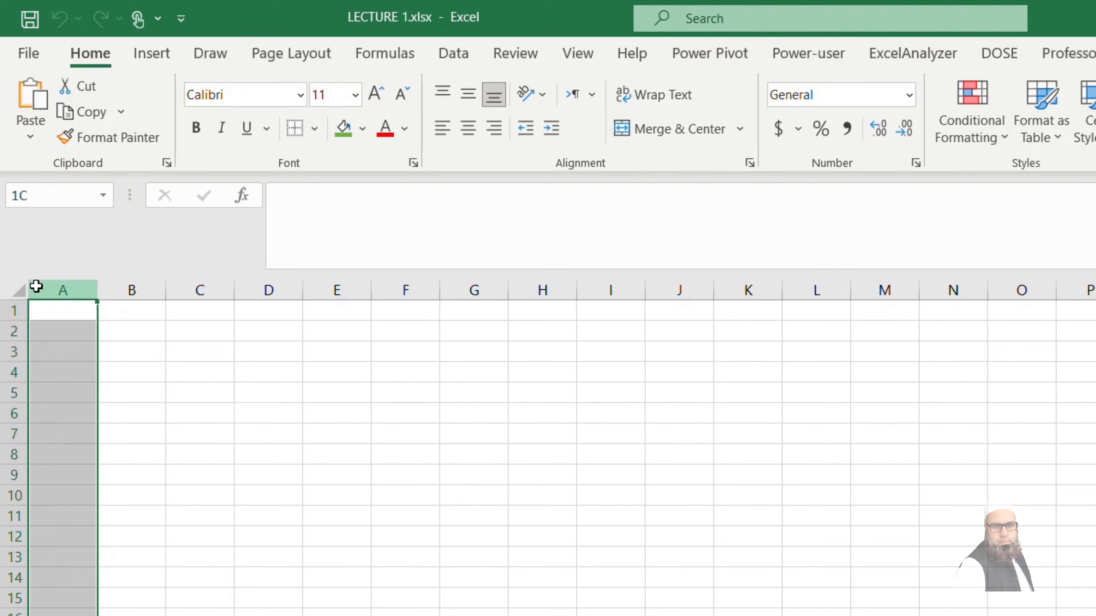
left_click(255, 305)
left_click(13, 351)
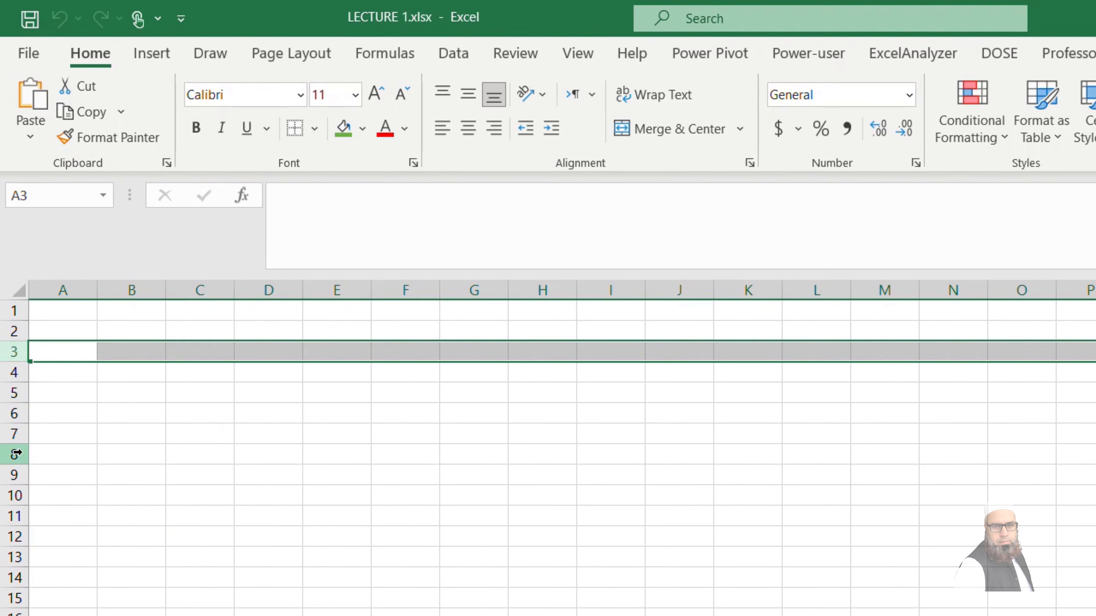
left_click(13, 455)
left_click(13, 536)
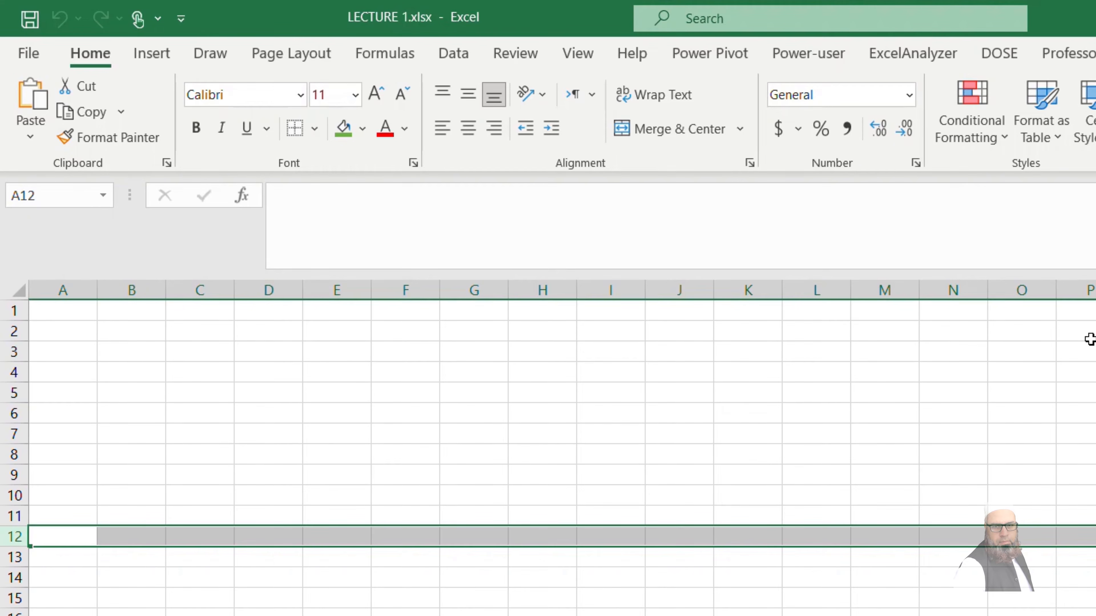
left_click(379, 344)
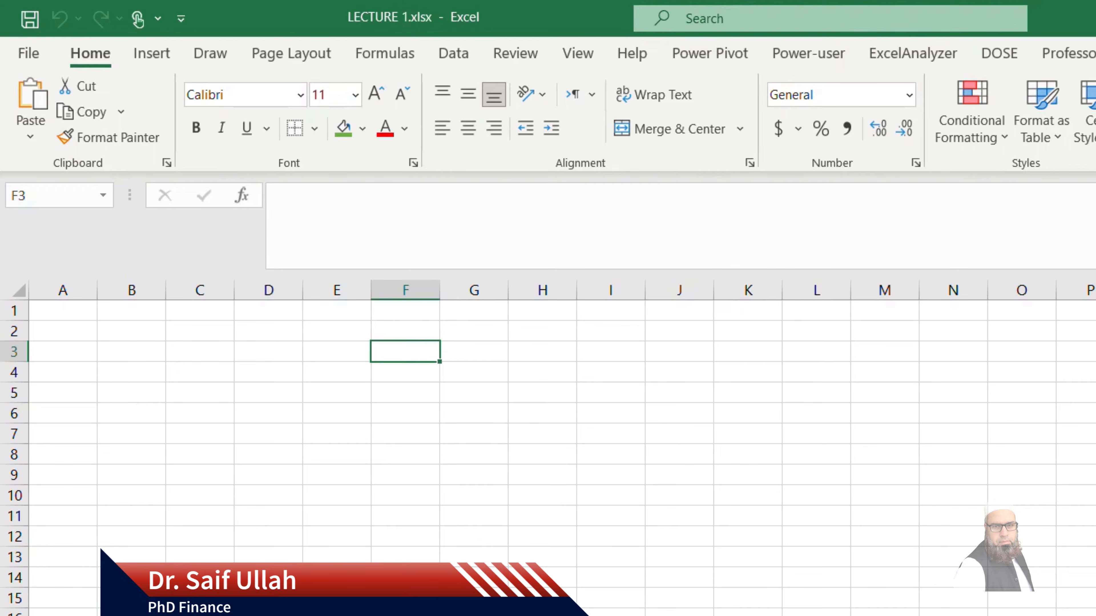
Select cells in columns E and F, highlight all of column F, and return to cell F8.
left_click(405, 433)
left_click(359, 396)
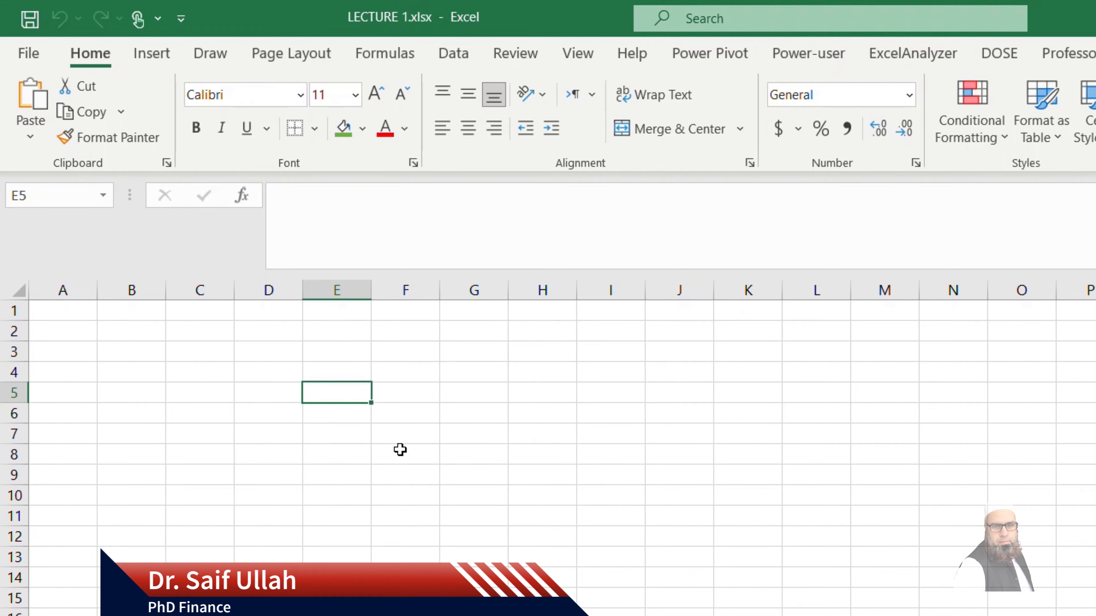
left_click(400, 450)
left_click(395, 290)
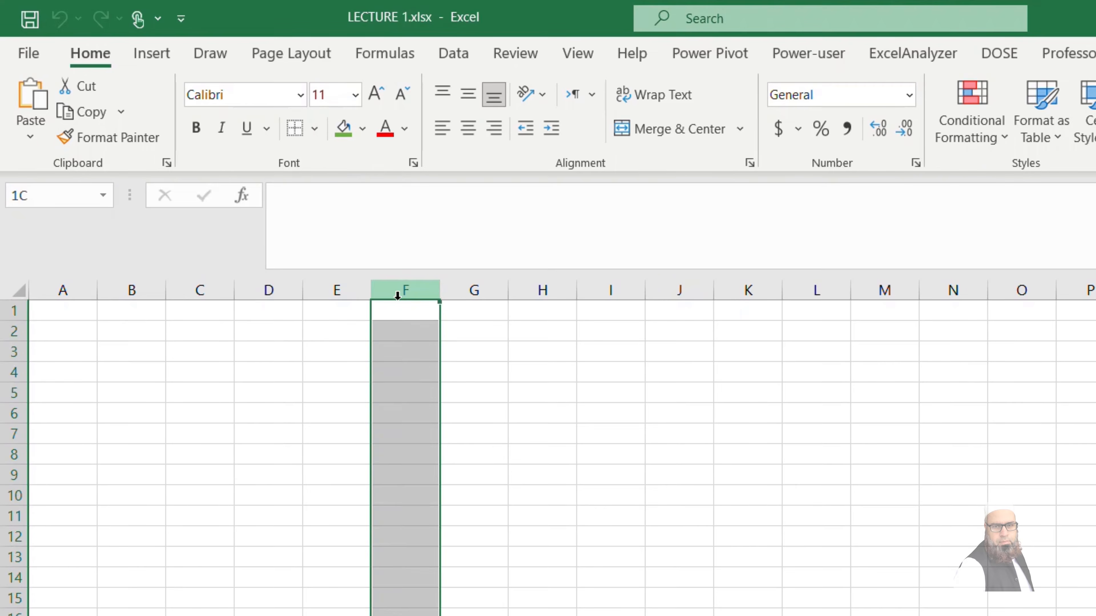
left_click(402, 447)
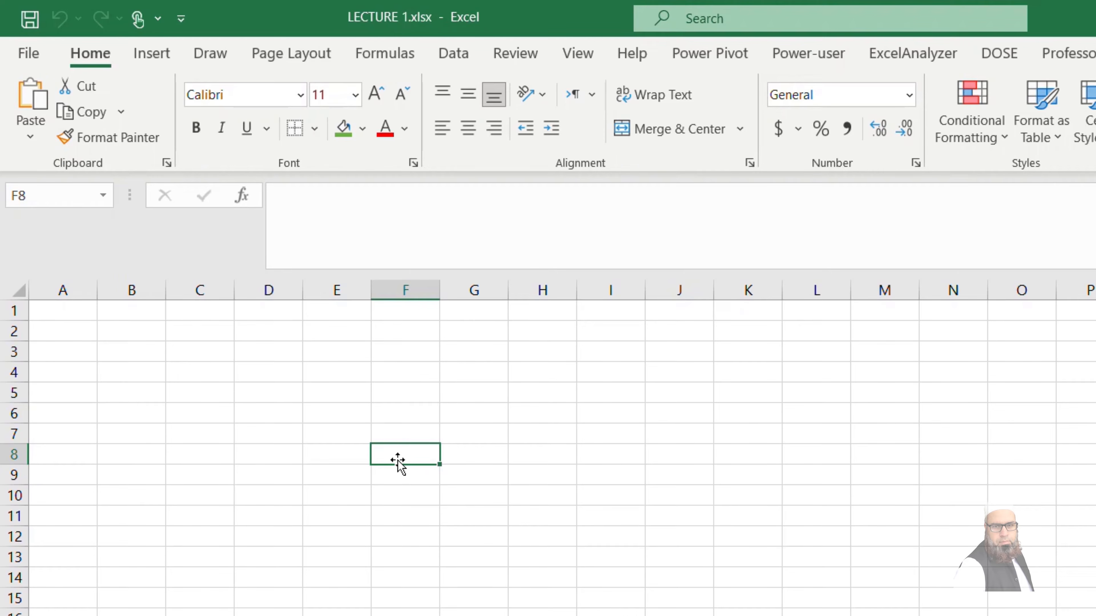
Highlight column F and row 8 in turn, and select the cell range E6:K21.
left_click(404, 422)
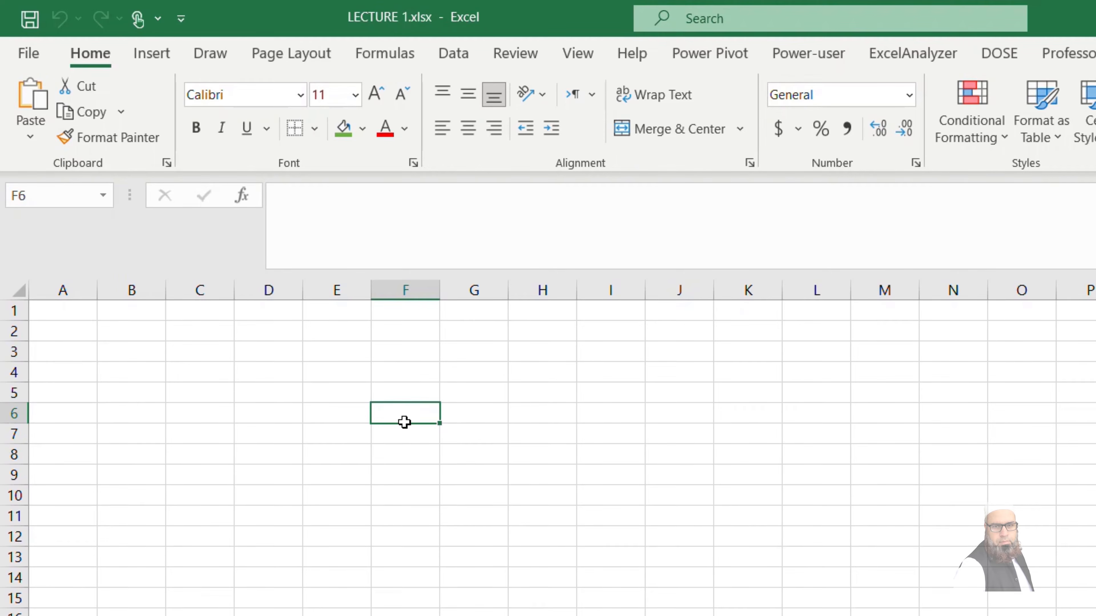
left_click(403, 298)
left_click(14, 454)
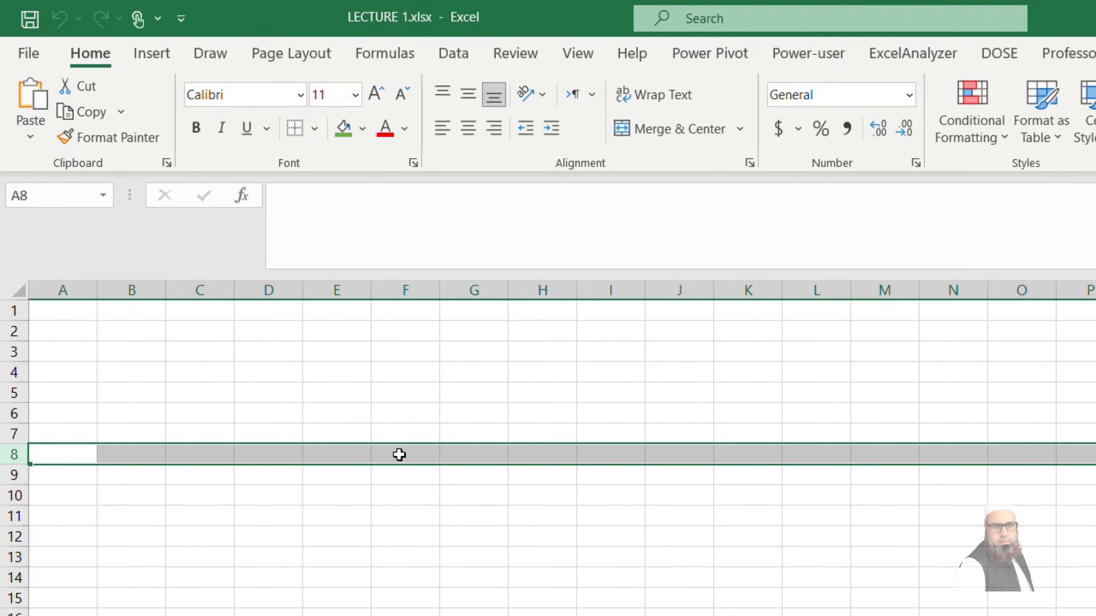
left_click(326, 414)
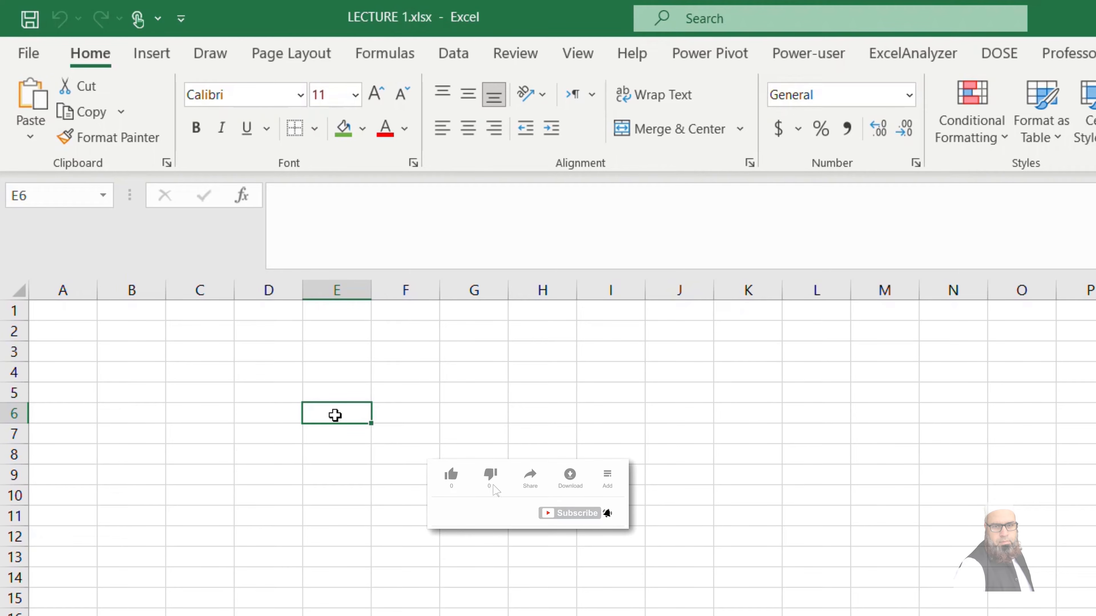
left_click_drag(336, 414, 751, 615)
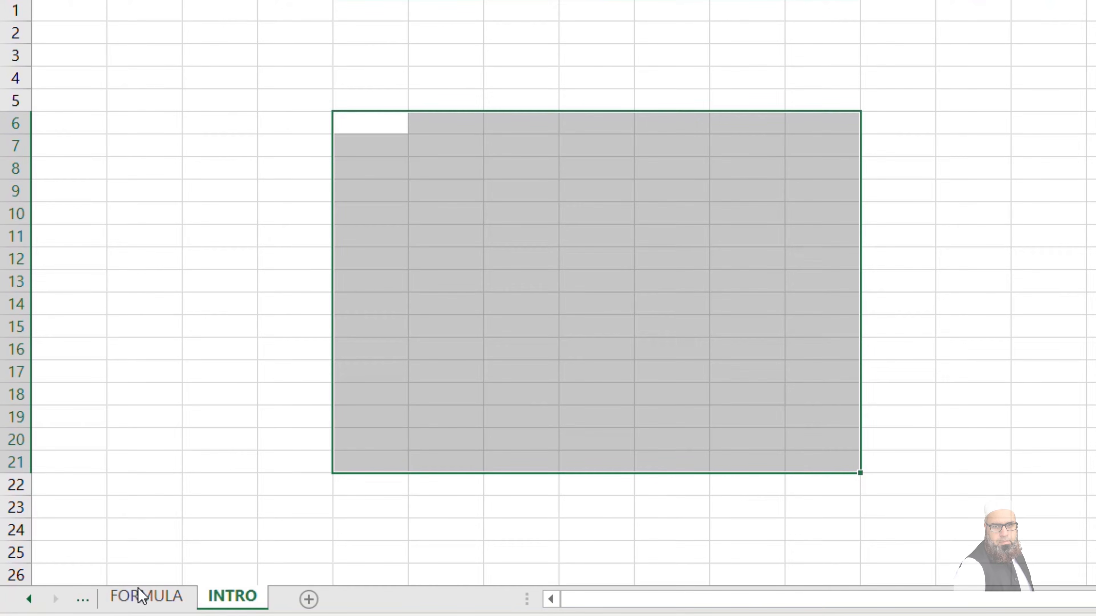
Add several blank worksheets after the INTRO sheet, starting with Sheet7 and Sheet8.
left_click(308, 601)
left_click(383, 600)
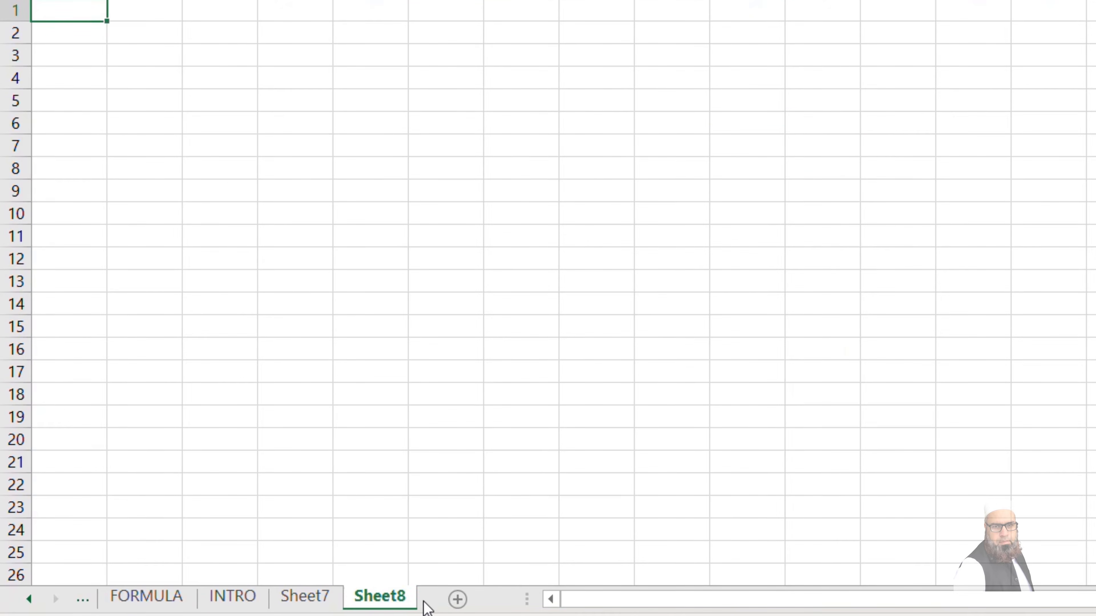
left_click(456, 601)
left_click(506, 602)
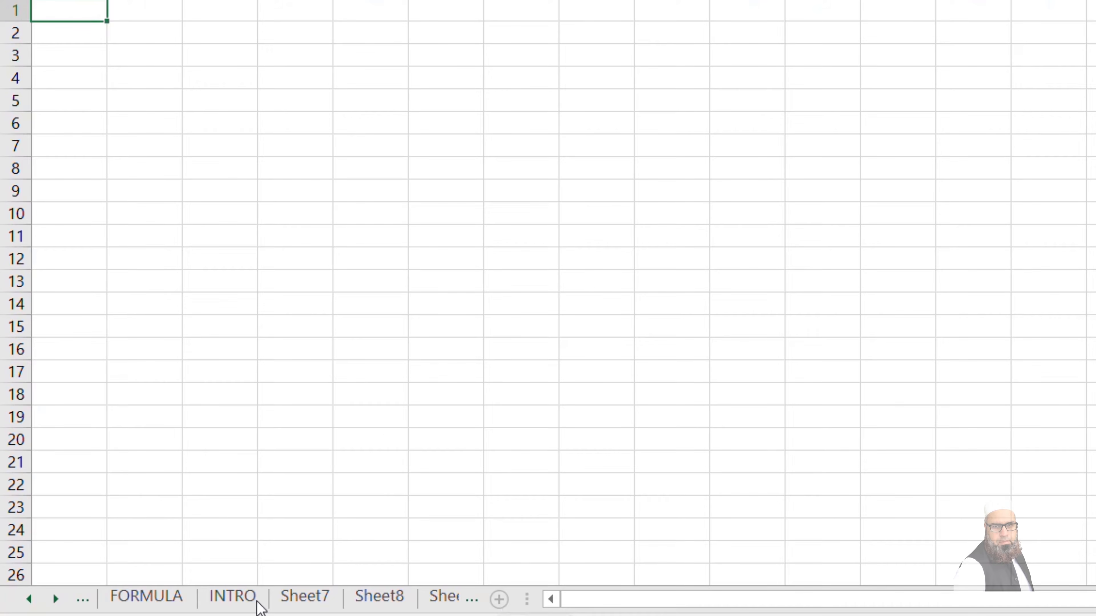
Rename the Sheet7 worksheet with the author's first name followed by 1.
left_click(394, 438)
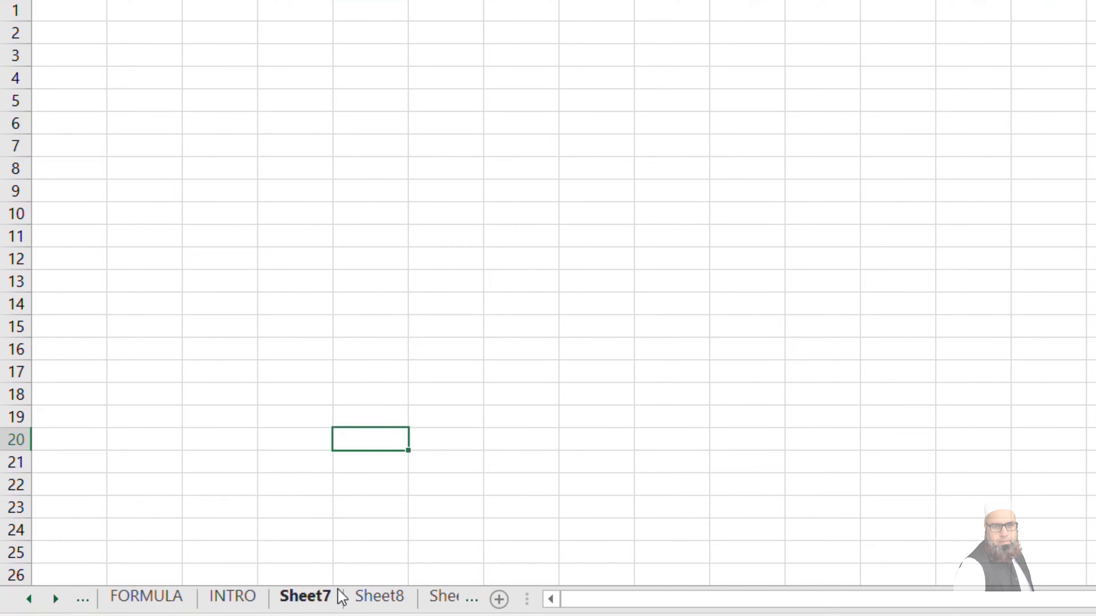
left_click(297, 604)
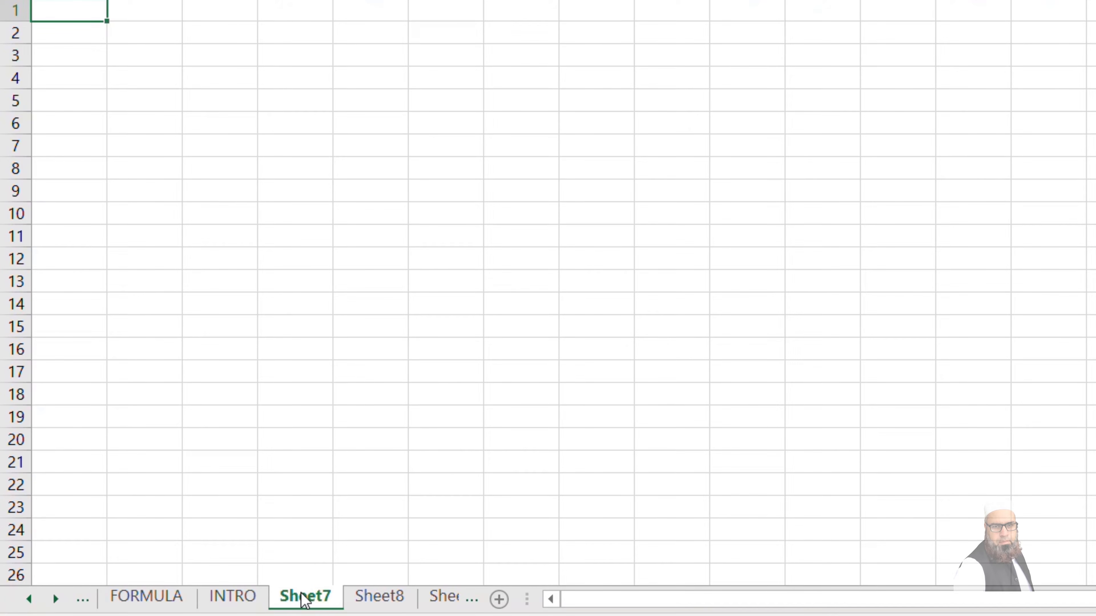
double_click(304, 599)
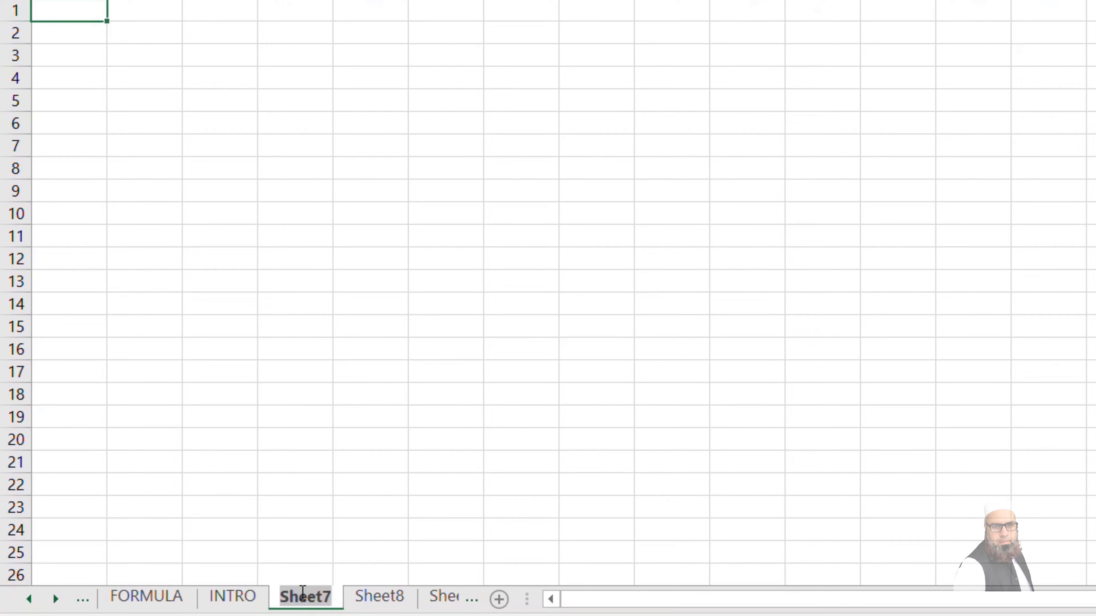
type("Saif1")
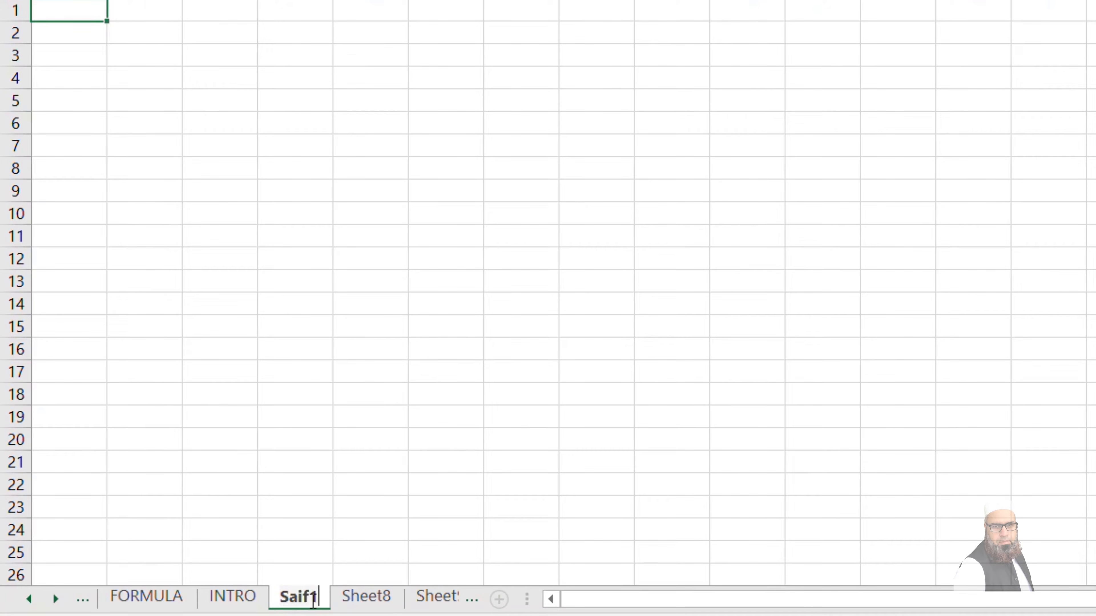
key("Return")
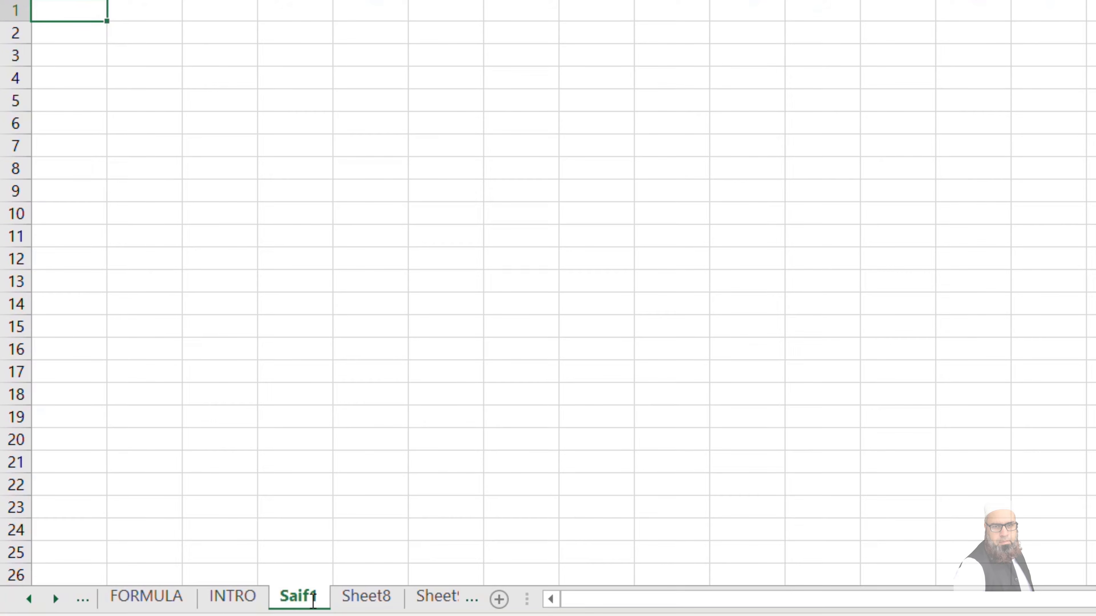
Open the FORMULA worksheet to view its arithmetic, minimum and maximum examples.
left_click(146, 598)
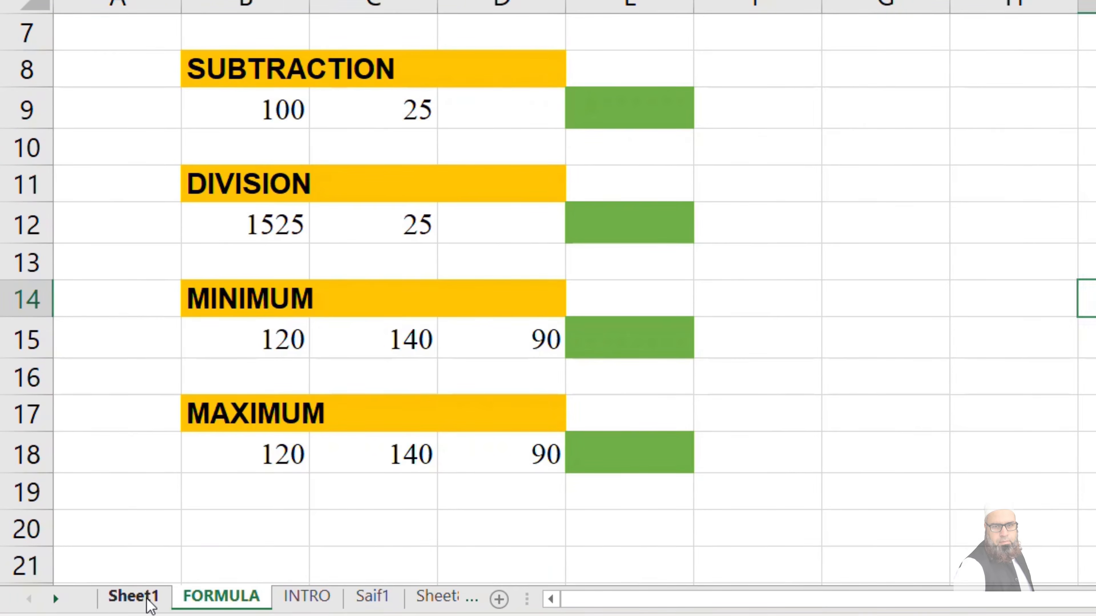
left_click(146, 598)
left_click(187, 599)
left_click(307, 597)
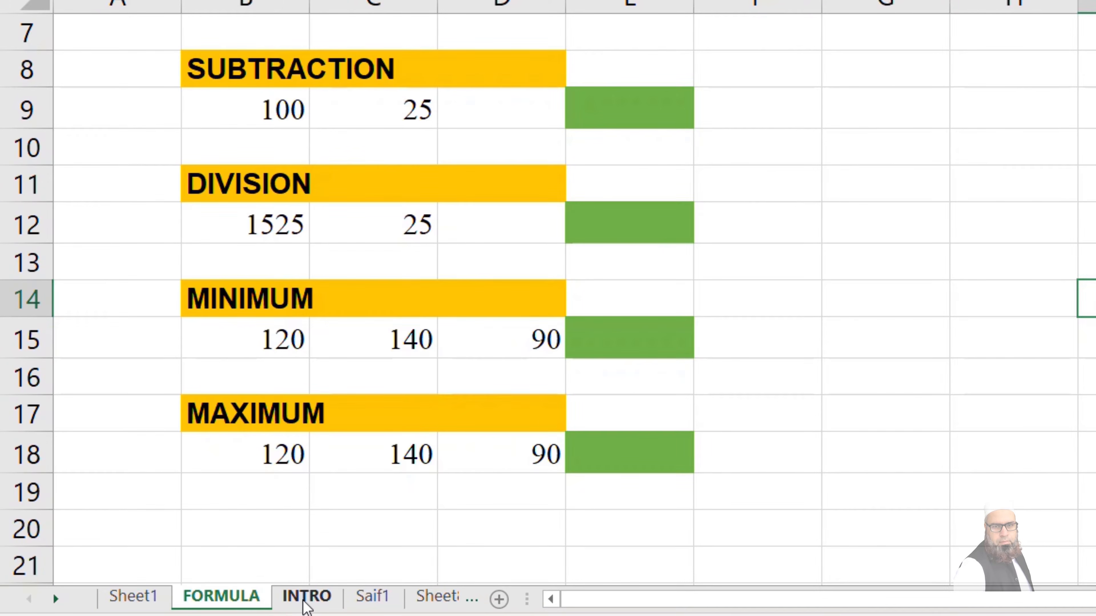
left_click(372, 598)
left_click(221, 597)
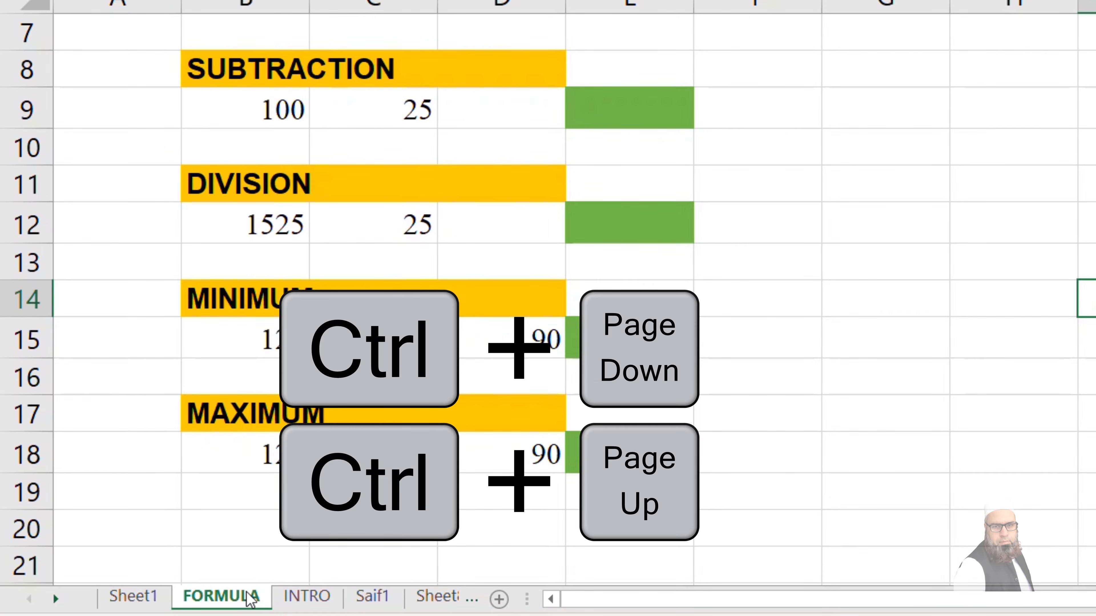
Move forward through the workbook's sheets one by one and back again to the earlier sheets.
key("ctrl+Page_Up")
key("ctrl+Page_Down")
key("ctrl+Page_Down")
key("ctrl+Page_Down")
key("ctrl+Page_Down")
key("ctrl+Page_Down")
key("ctrl+Page_Down")
key("ctrl+Page_Up")
key("ctrl+Page_Up")
key("ctrl+Page_Up")
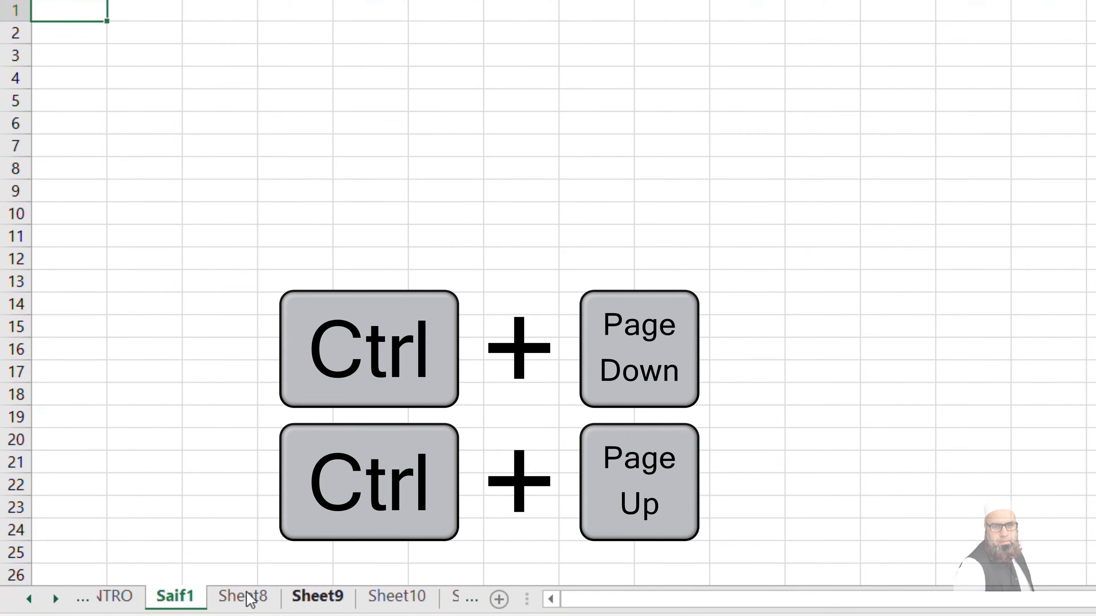
key("ctrl+Page_Up")
key("ctrl+Page_Up")
key("ctrl+Page_Up")
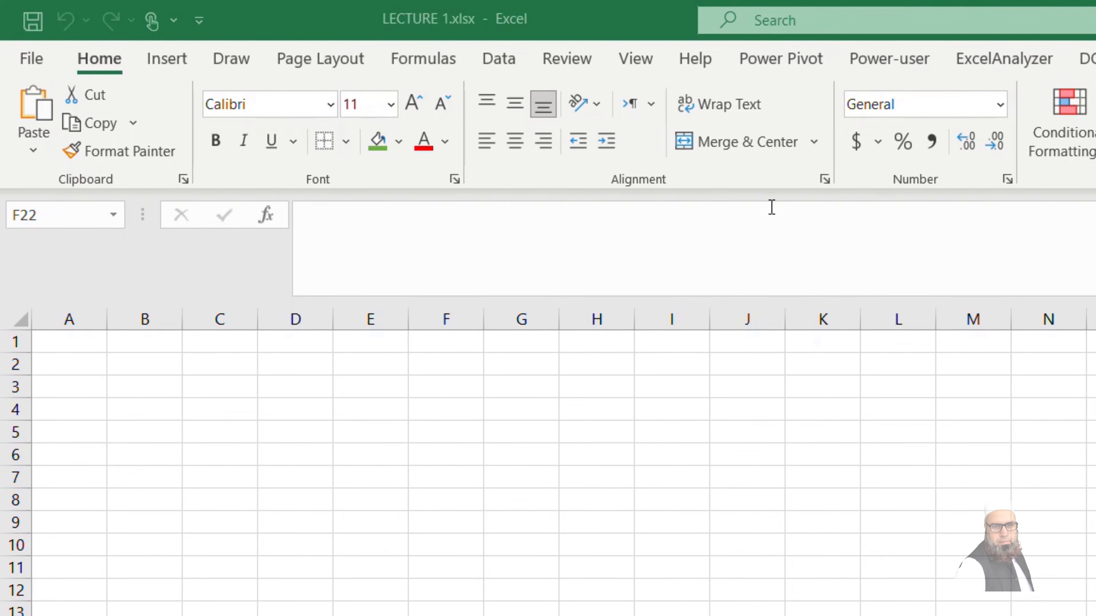
Enter 0.0005 in cell H9 of the blank worksheet.
left_click(966, 457)
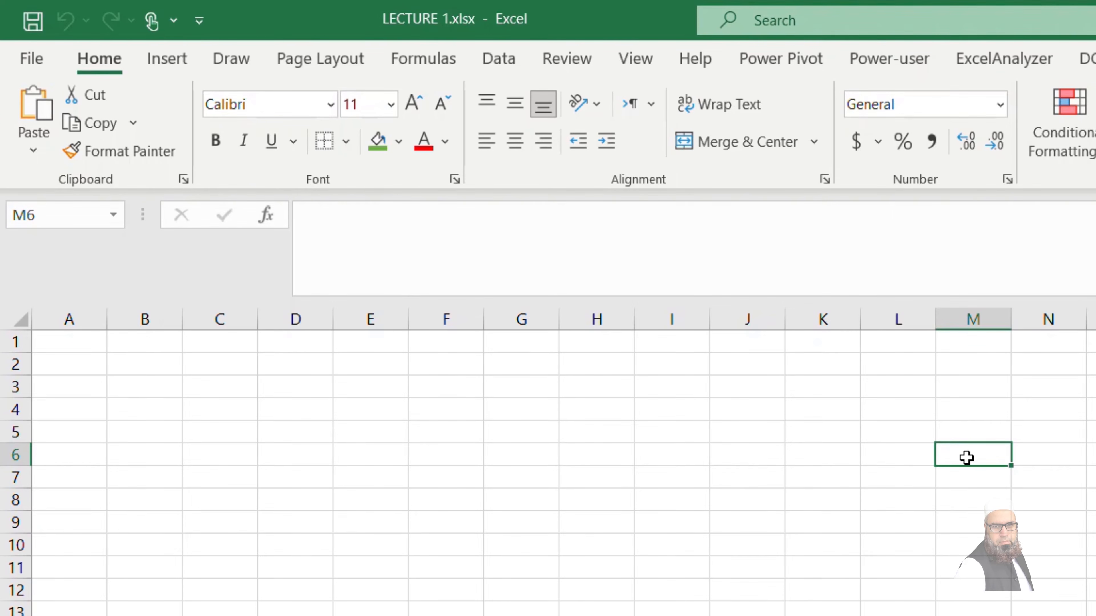
left_click(578, 524)
type("0")
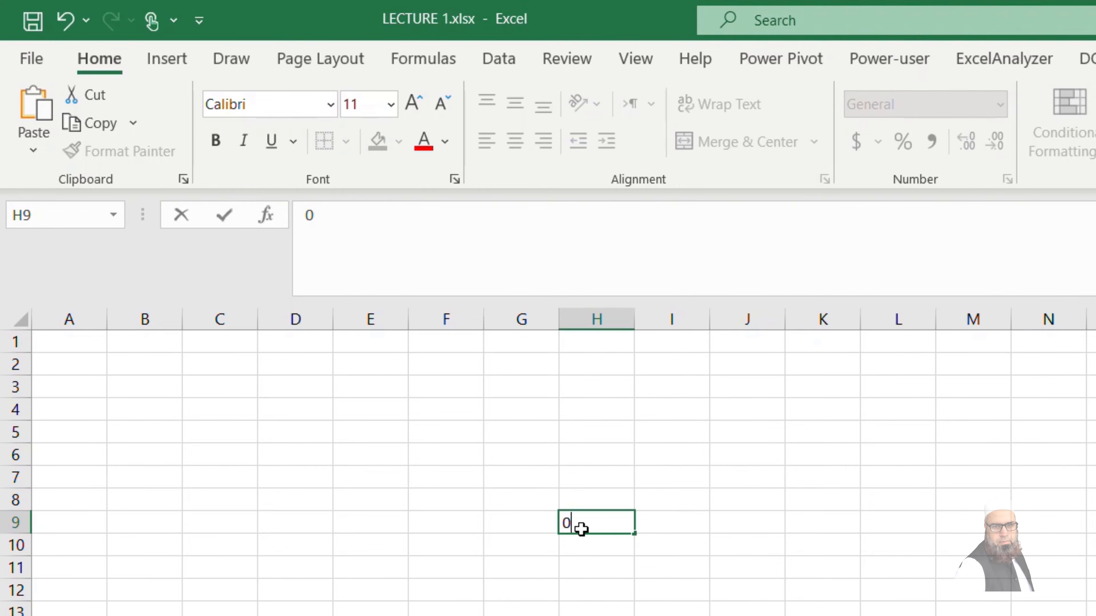
type(".0005")
key("Return")
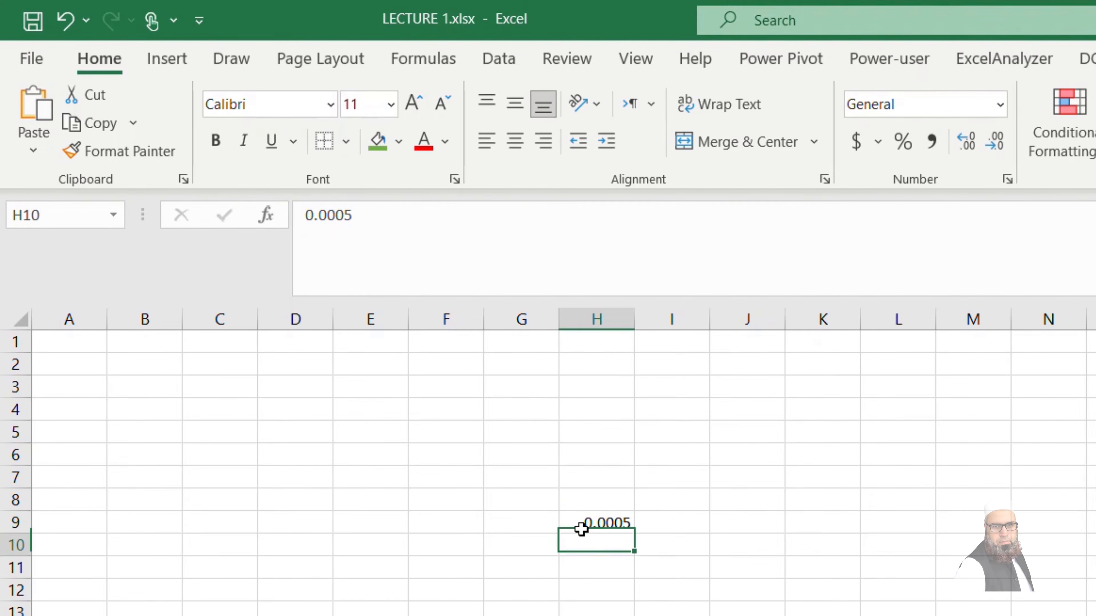
Format cell H9 as a percentage with two decimal places.
left_click(606, 523)
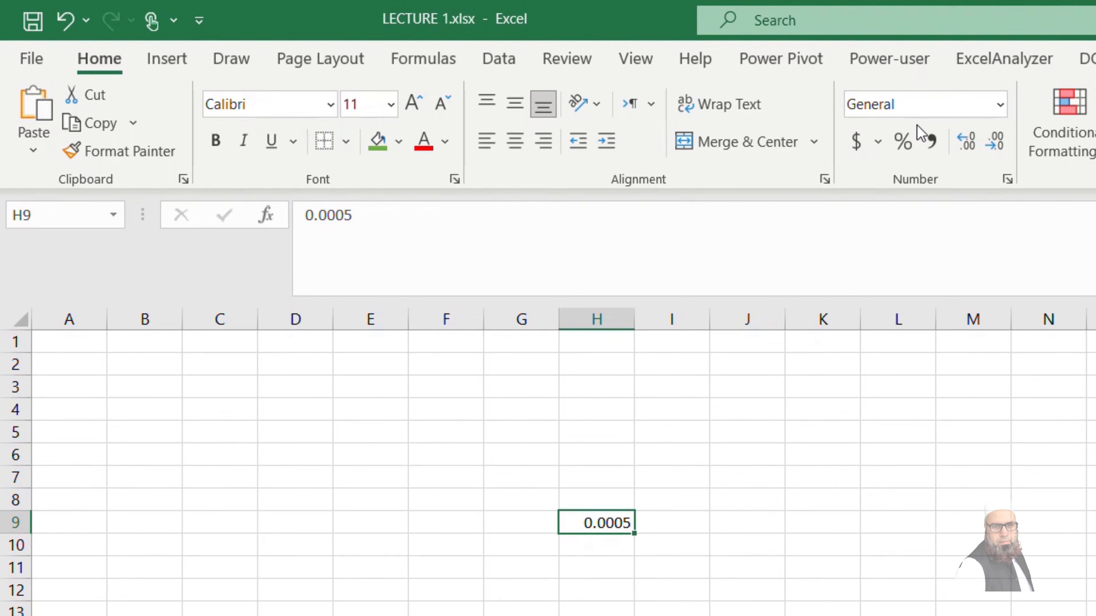
left_click(909, 135)
left_click(971, 142)
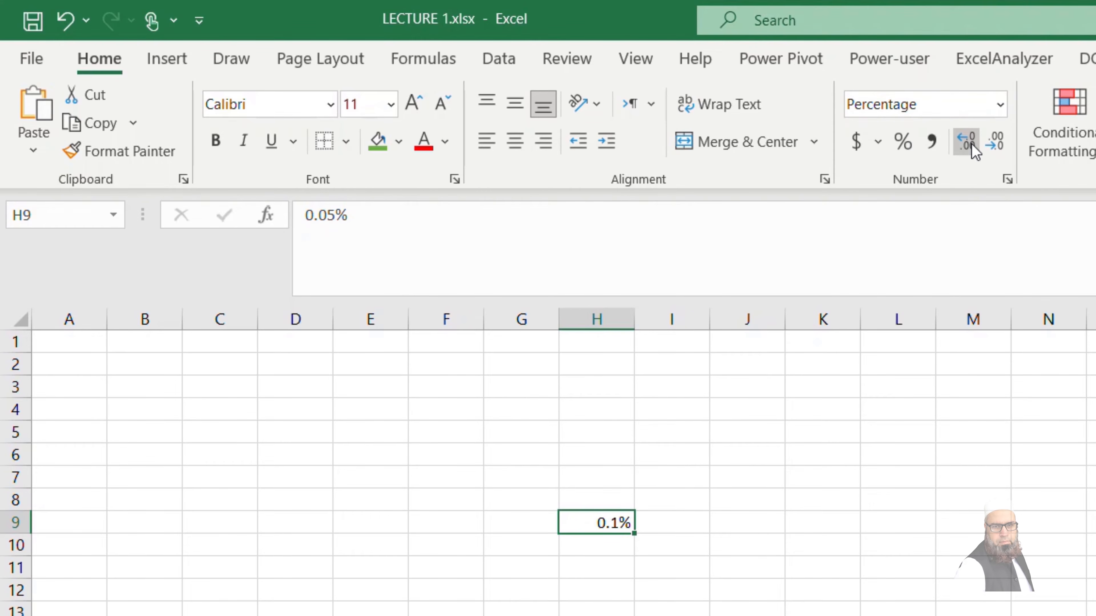
left_click(971, 143)
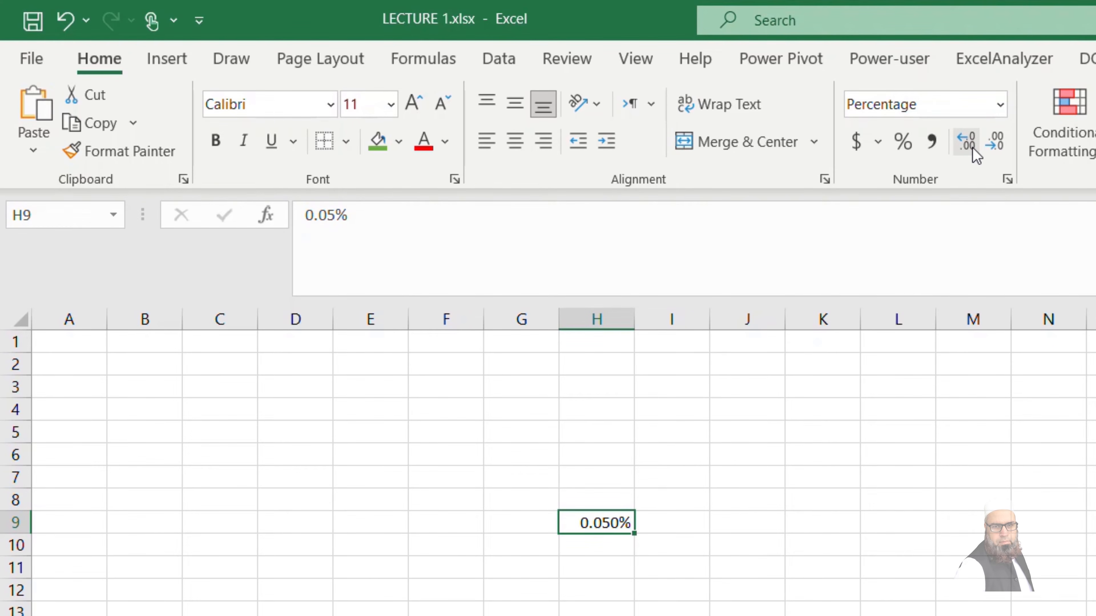
left_click(1005, 151)
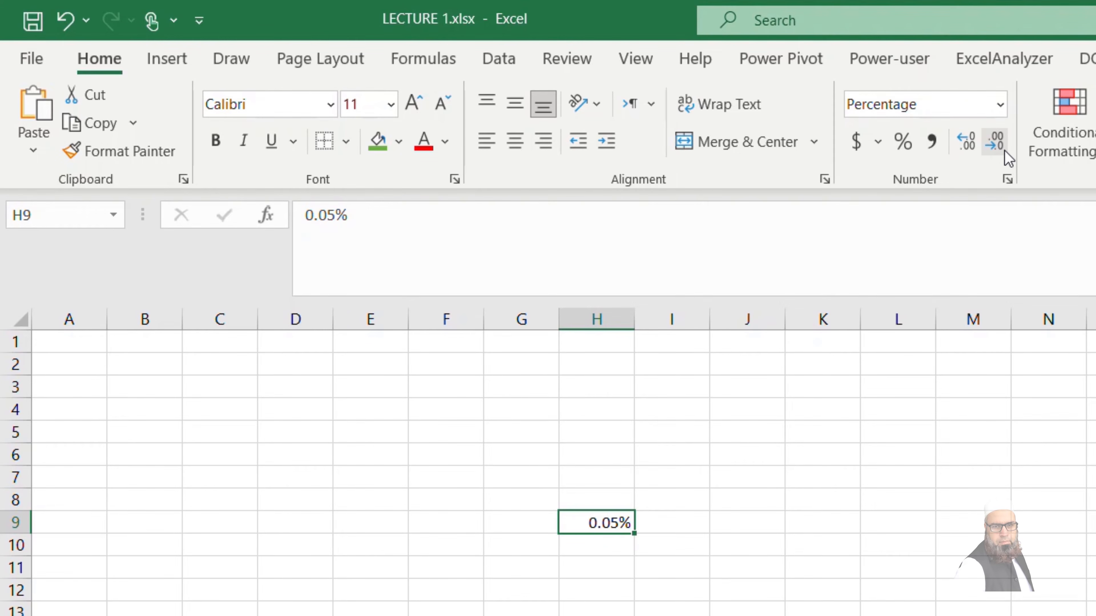
Increase the percentage in cell H9 to seven decimal places.
left_click(966, 148)
left_click(966, 148)
left_click(965, 147)
left_click(965, 148)
left_click(966, 148)
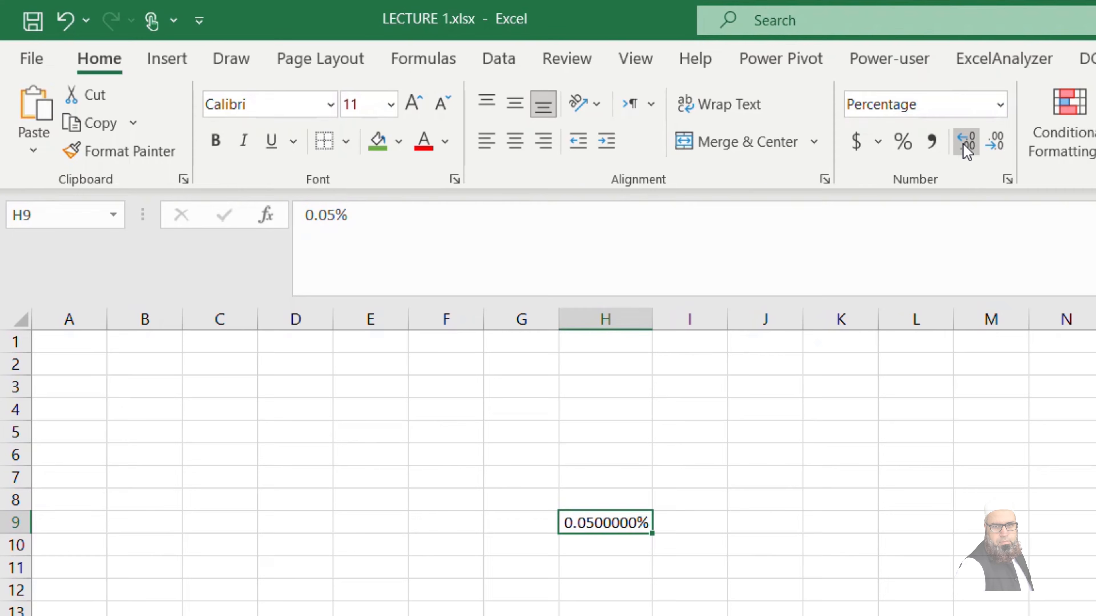
Reduce the percentage in cell H9 to three decimal places and align it to the right.
left_click(994, 149)
left_click(994, 149)
left_click(994, 149)
left_click(994, 149)
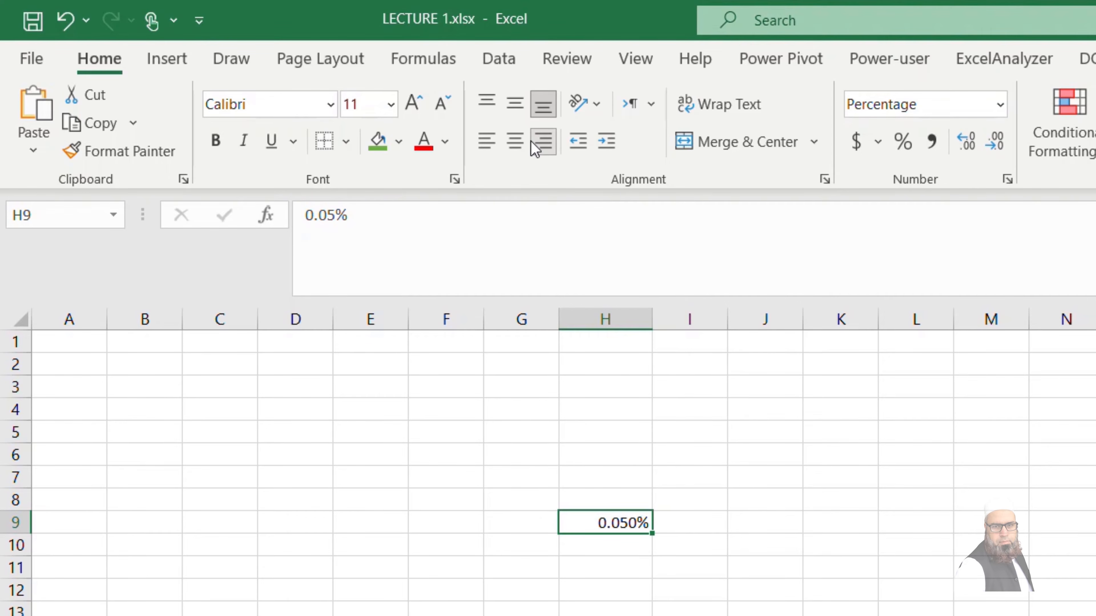
left_click(519, 144)
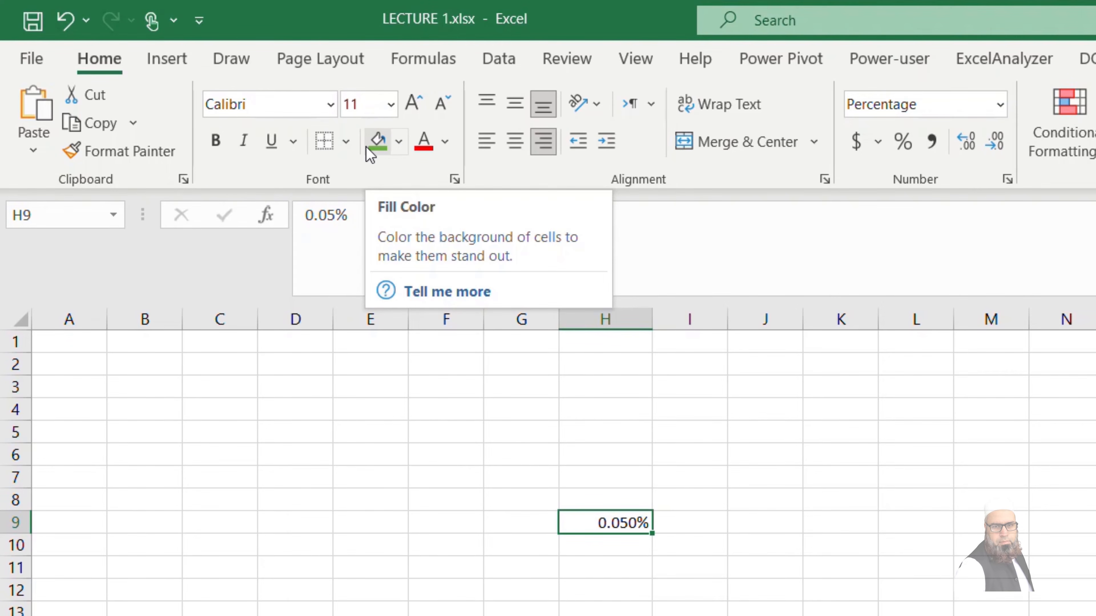
Give cell H9 a green fill and red font colour, and move the selection to cell H15.
left_click(370, 154)
left_click(425, 146)
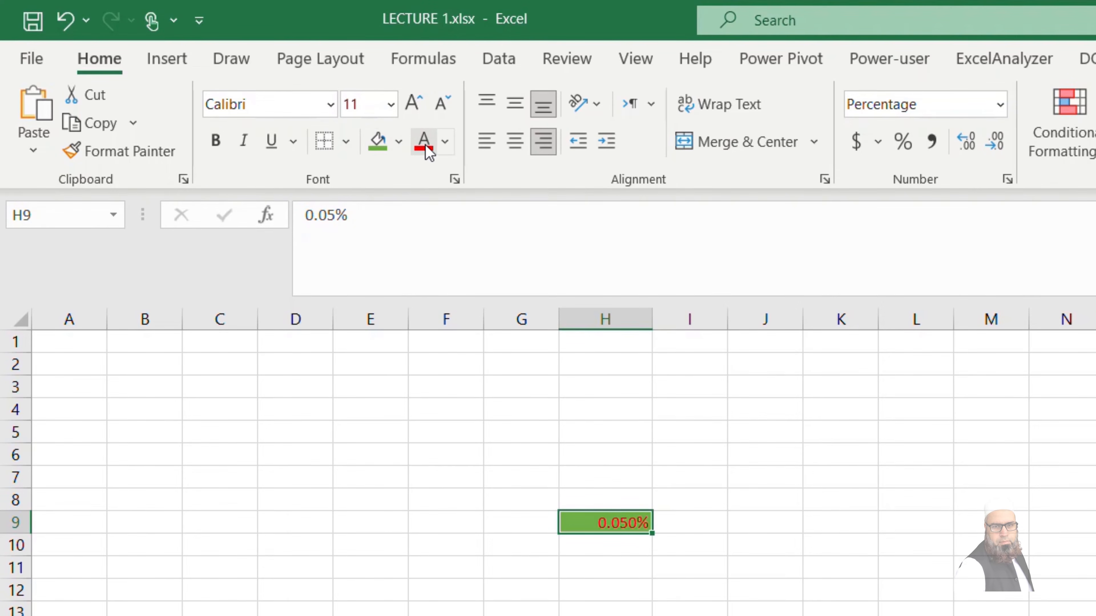
key("Down")
key("Down")
key("Down")
key("Down")
key("Down")
key("Down")
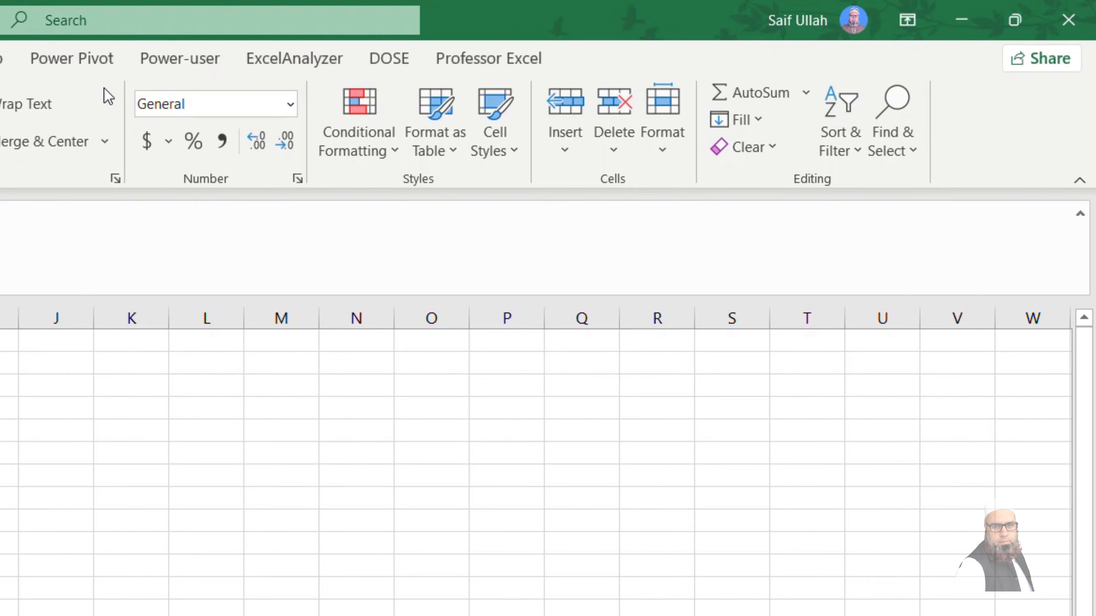
Collapse the ribbon and restore it with the Show Tabs and Commands display option.
right_click(108, 96)
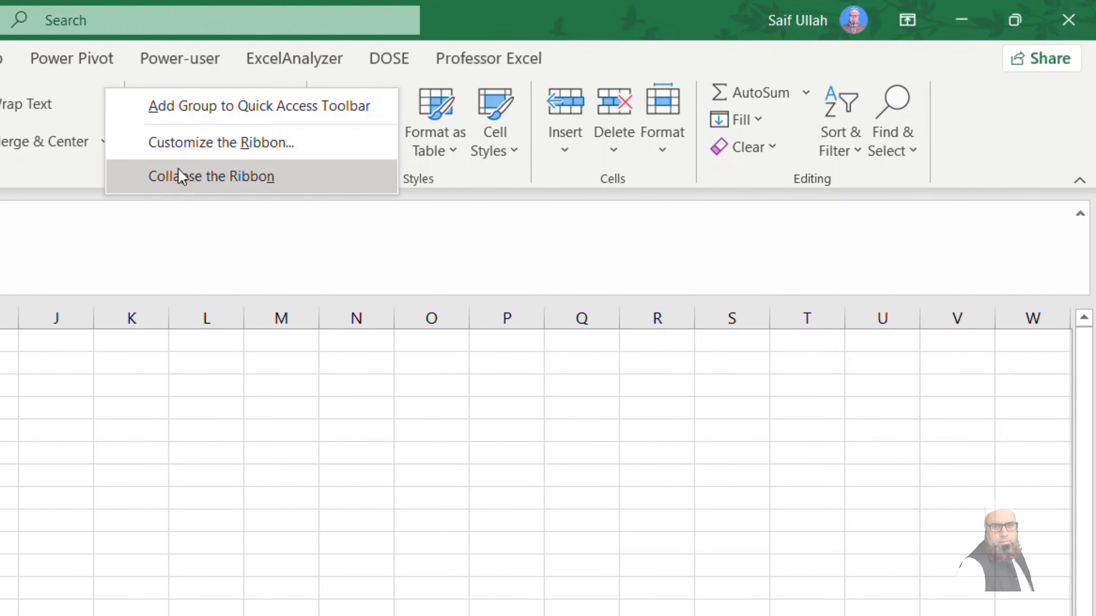
left_click(183, 180)
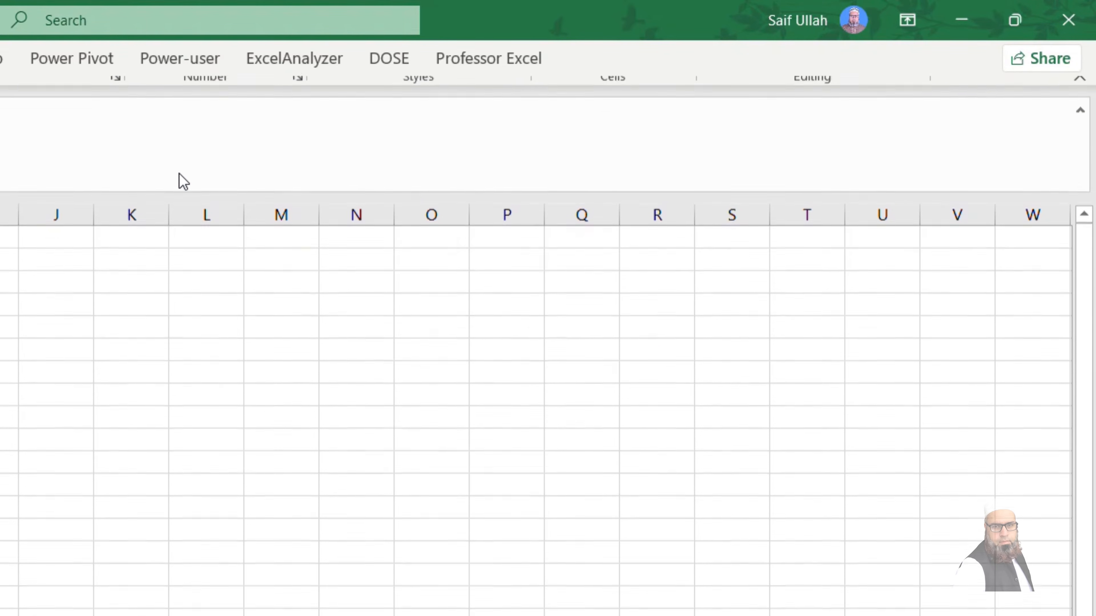
left_click(906, 22)
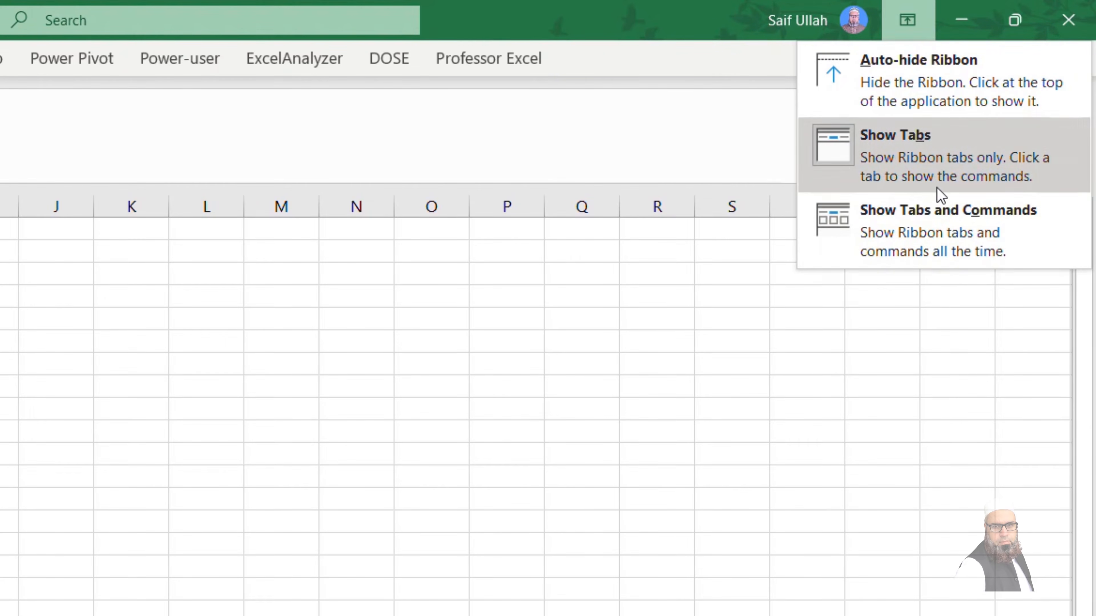
left_click(903, 233)
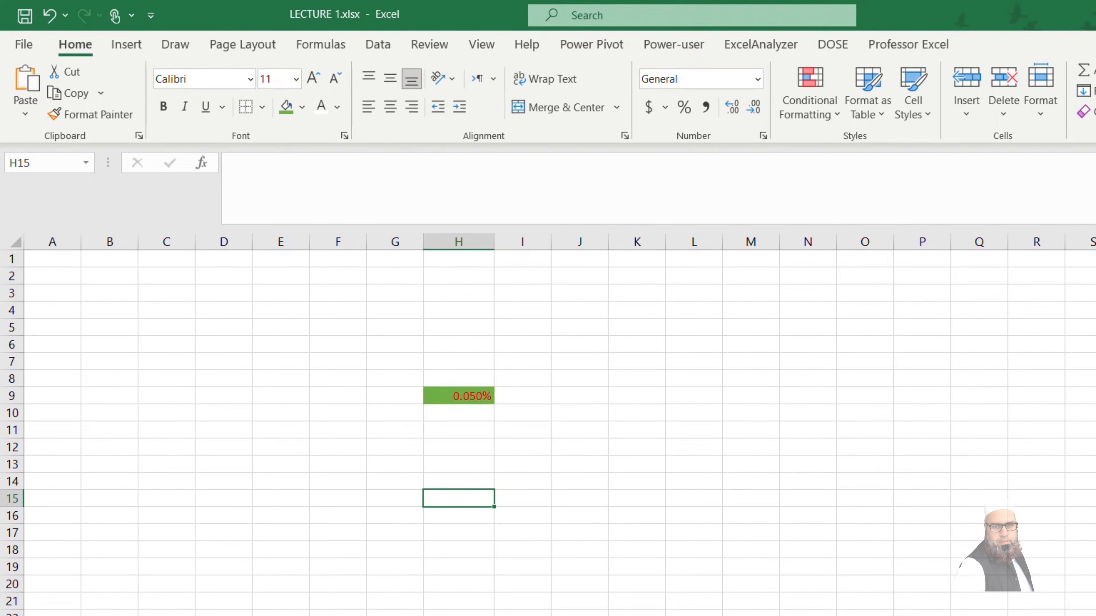
Look through the Insert, Draw, Page Layout, Formulas, Data and Review commands, and return to the Home commands.
left_click(125, 44)
left_click(173, 44)
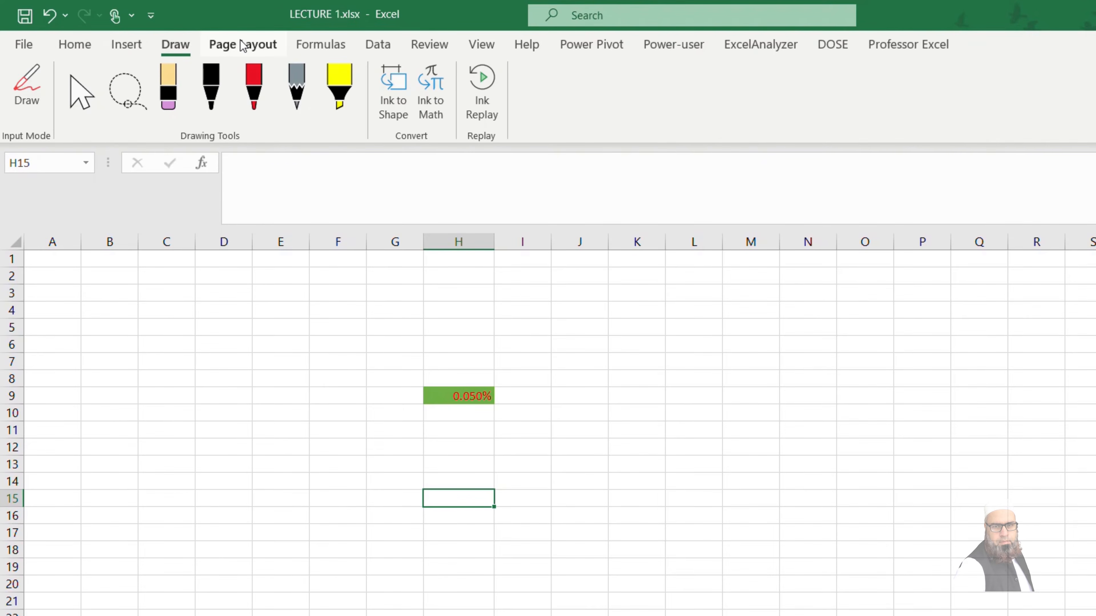
left_click(243, 44)
left_click(321, 44)
left_click(389, 47)
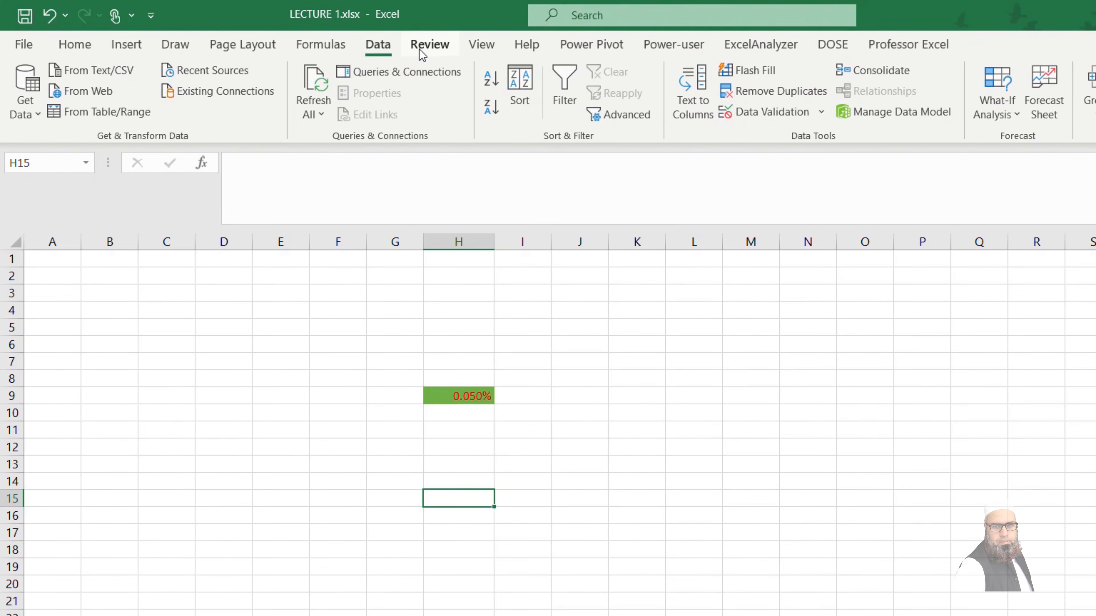
left_click(420, 48)
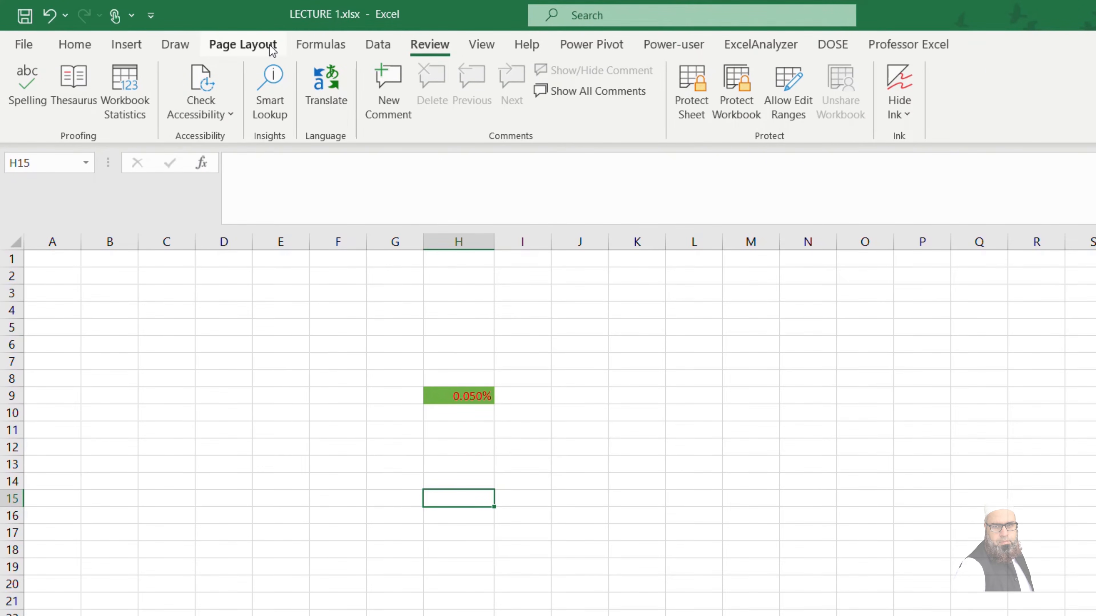
left_click(76, 47)
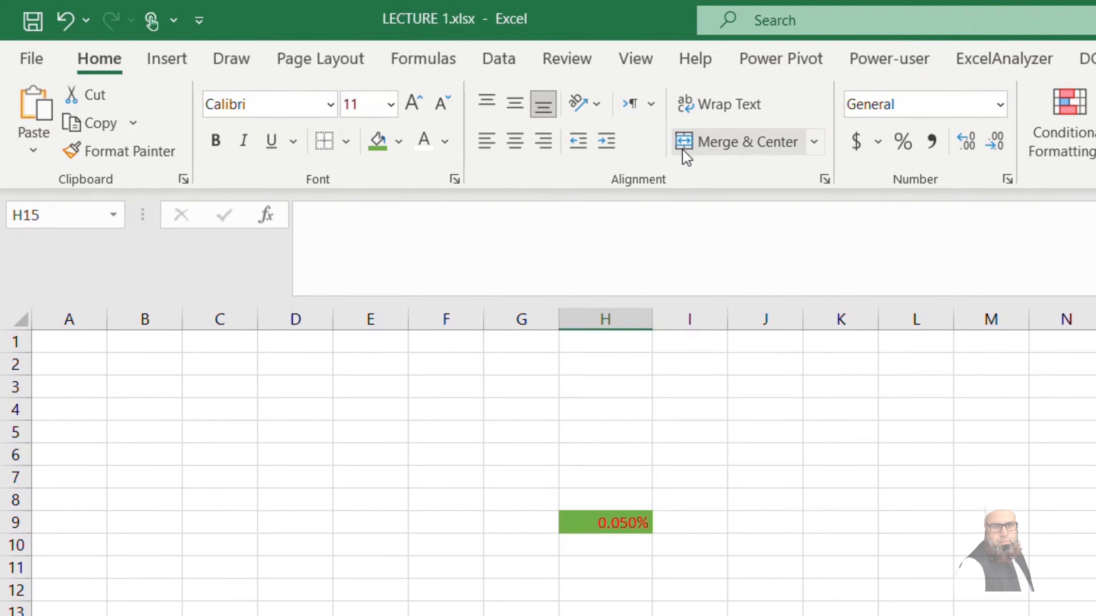
Add Merge & Center to the Quick Access Toolbar and remove it again.
right_click(729, 149)
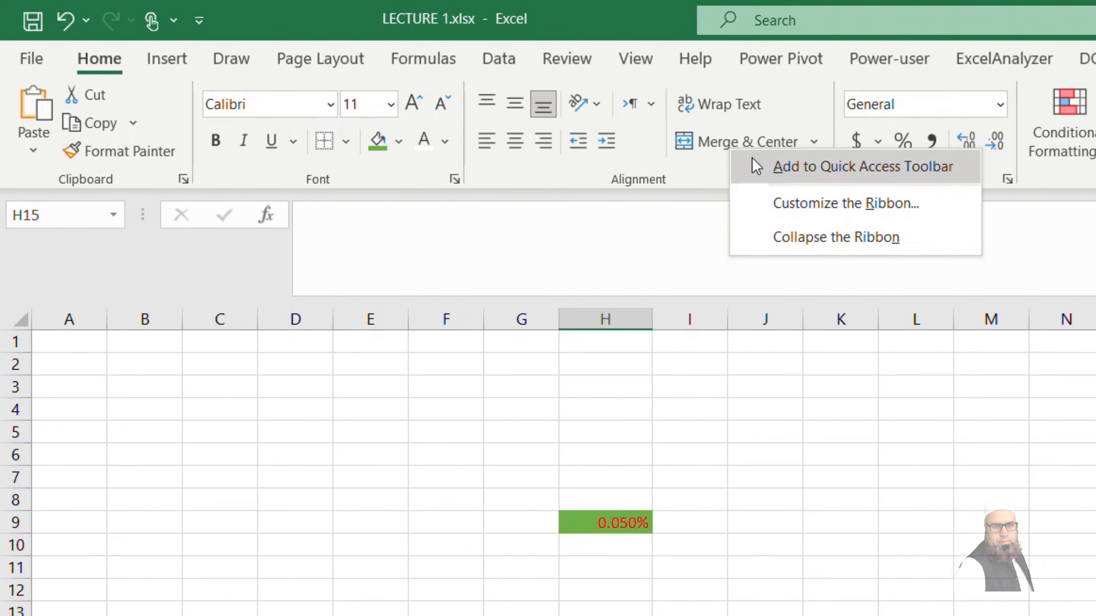
left_click(798, 172)
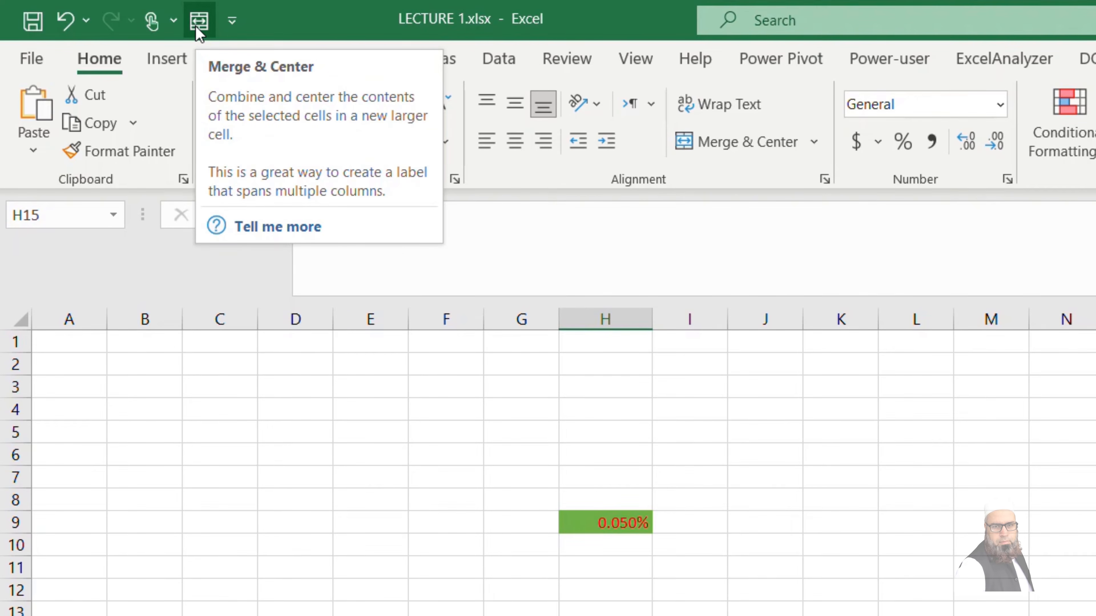
right_click(198, 33)
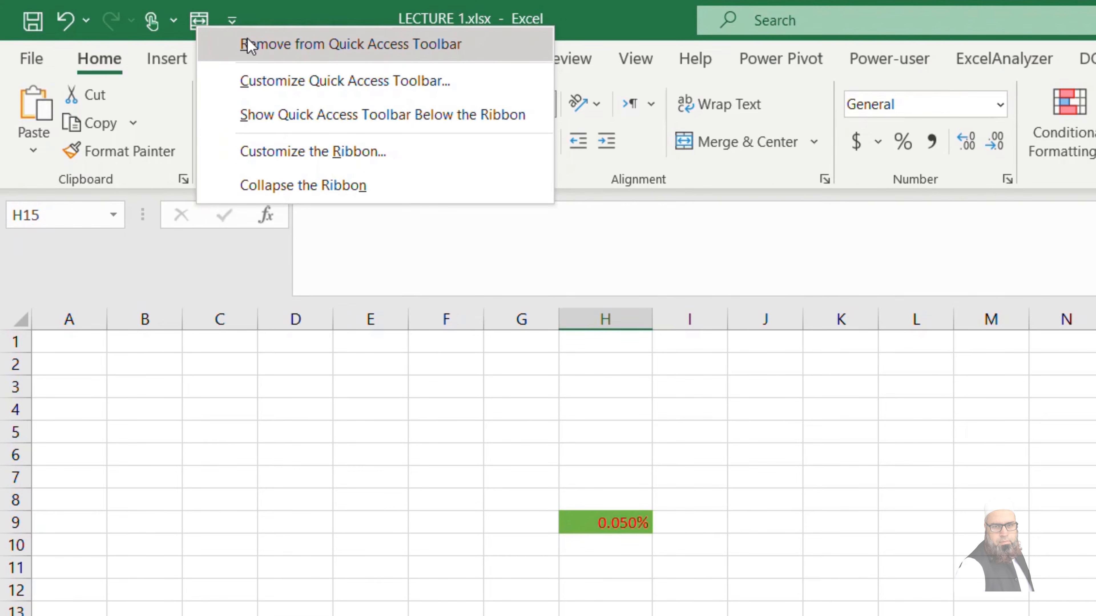
left_click(249, 44)
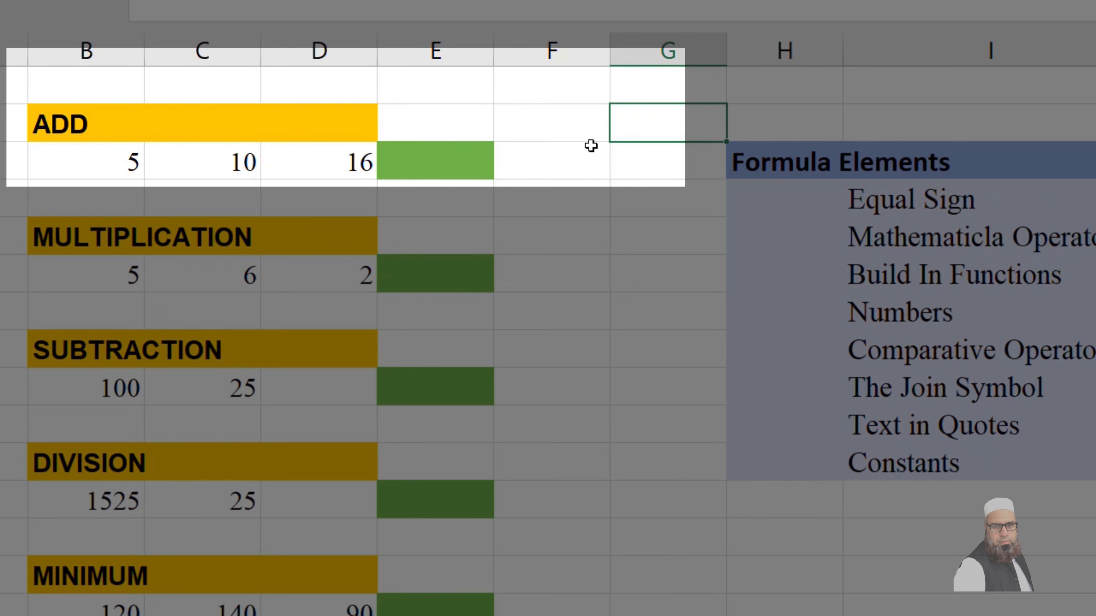
Try writing sum without an equals sign in cell E3 of the ADD section, and clear it.
left_click(458, 163)
type("sum")
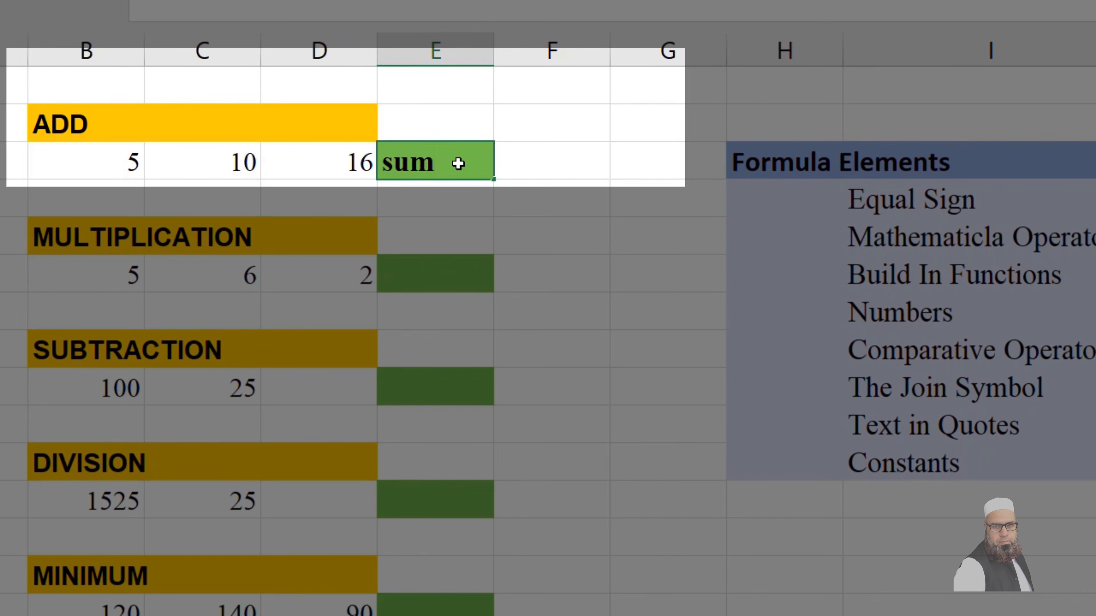
key("BackSpace")
key("BackSpace")
key("BackSpace")
Add the three ADD numbers by entering the formula =B3+C3+D3 in cell E3.
type("=sum")
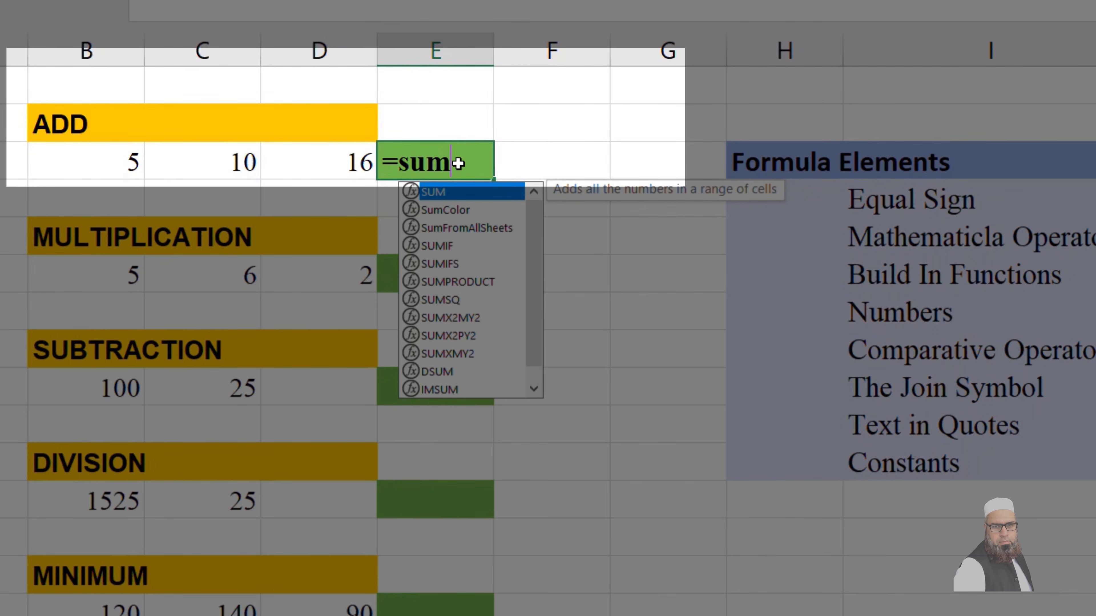
key("BackSpace")
key("BackSpace")
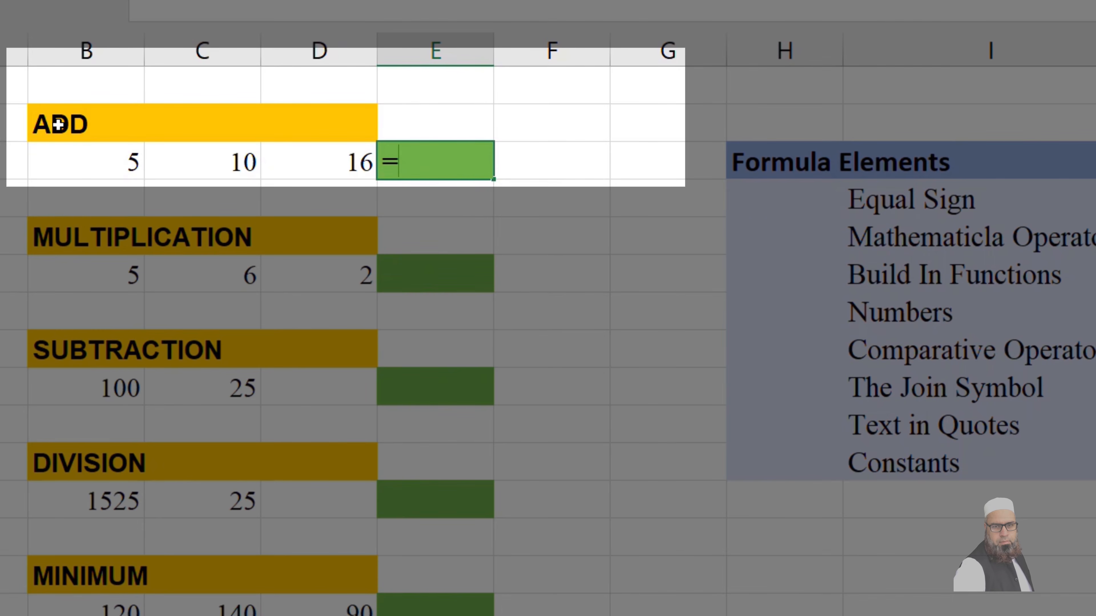
left_click(89, 151)
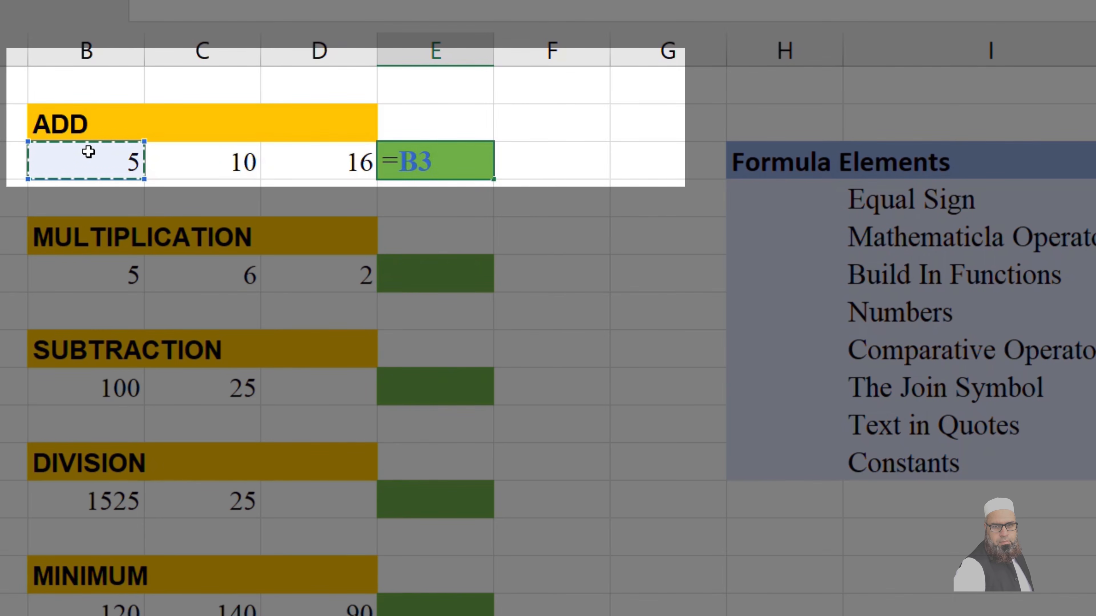
type("+")
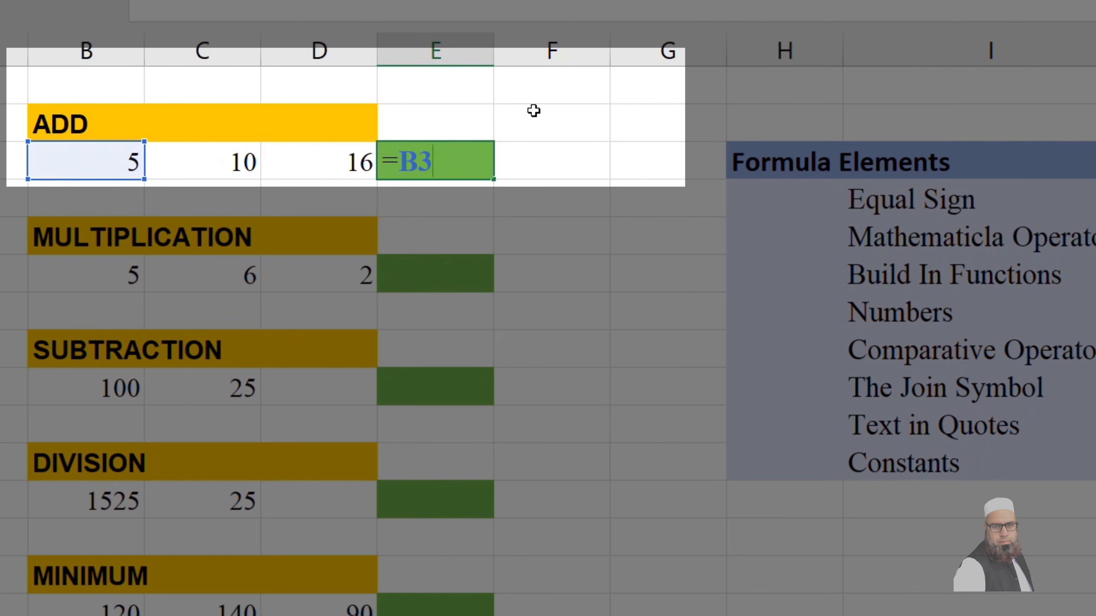
type("+")
left_click(232, 166)
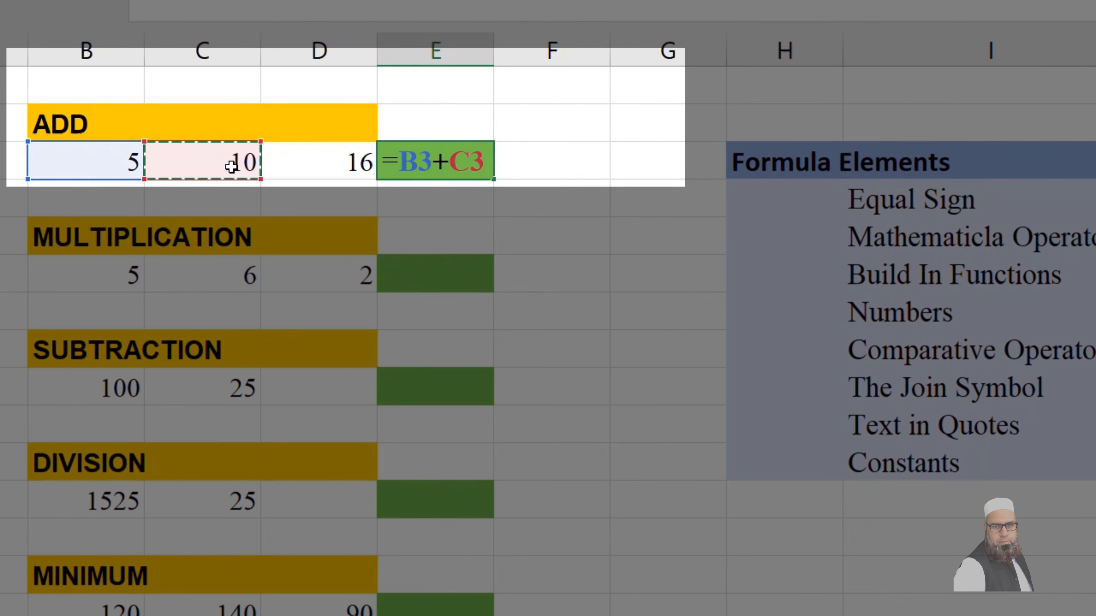
type("+")
left_click(322, 172)
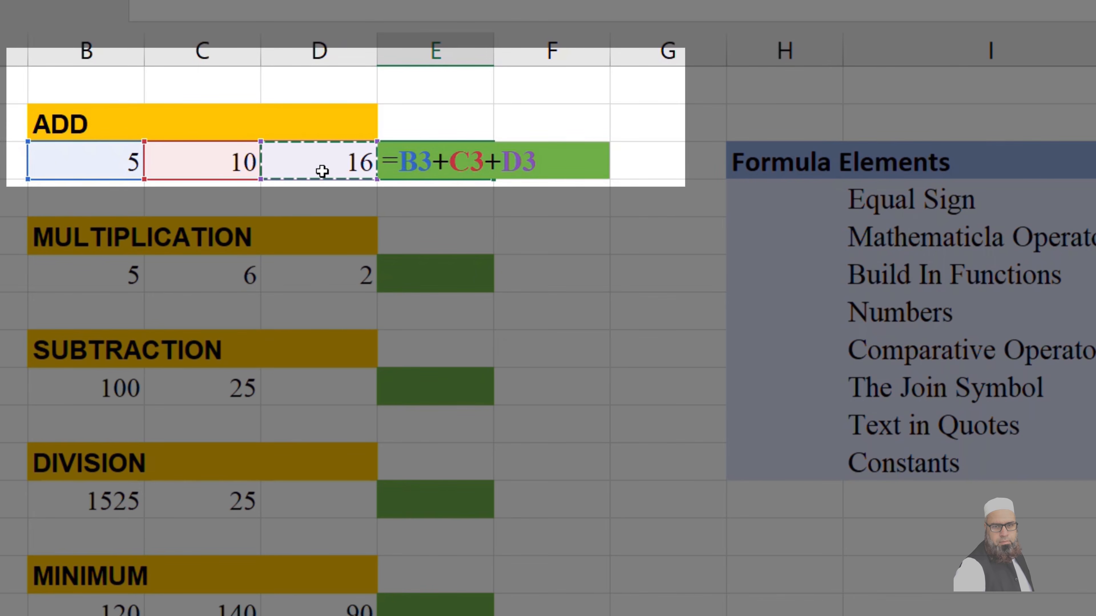
key("Return")
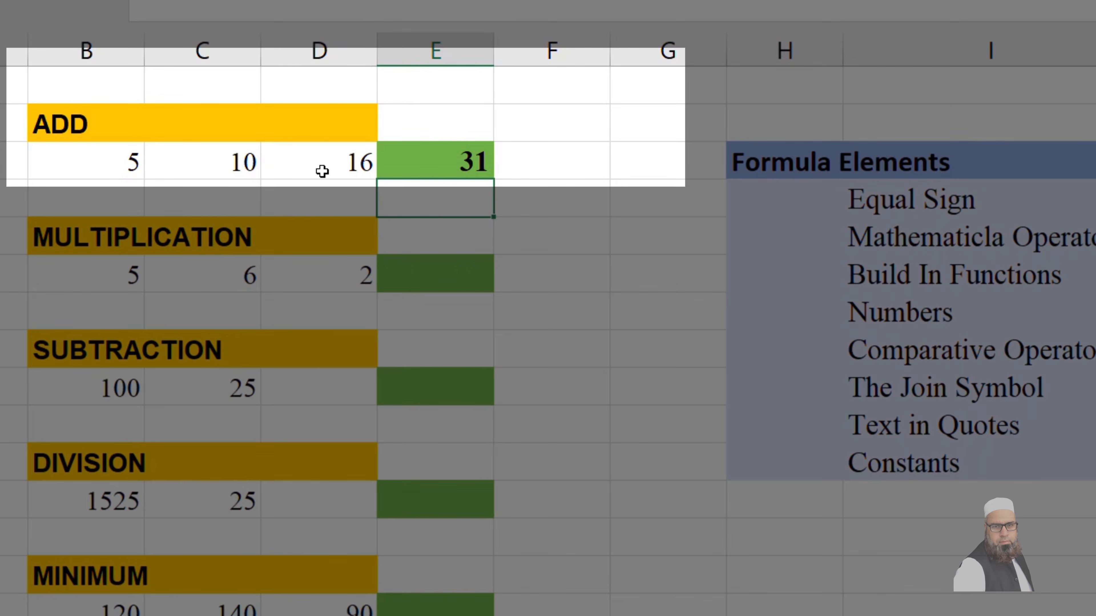
Display the formula of E3 as text by entering =FORMULATEXT(E3) in cell F3, and widen column F to fit.
left_click(414, 150)
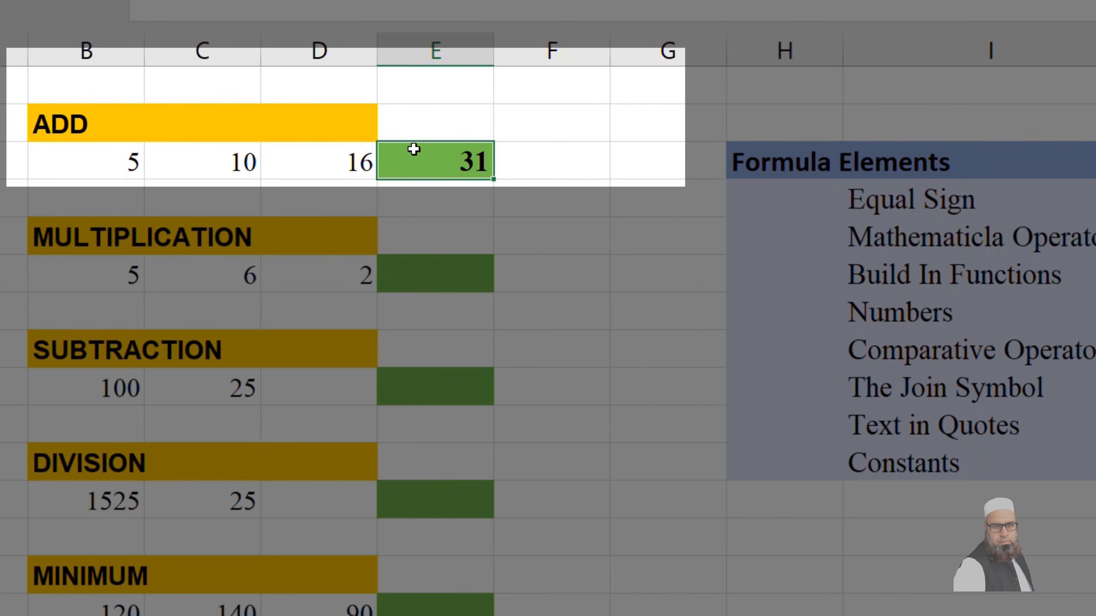
left_click(560, 163)
type("=formulatext(")
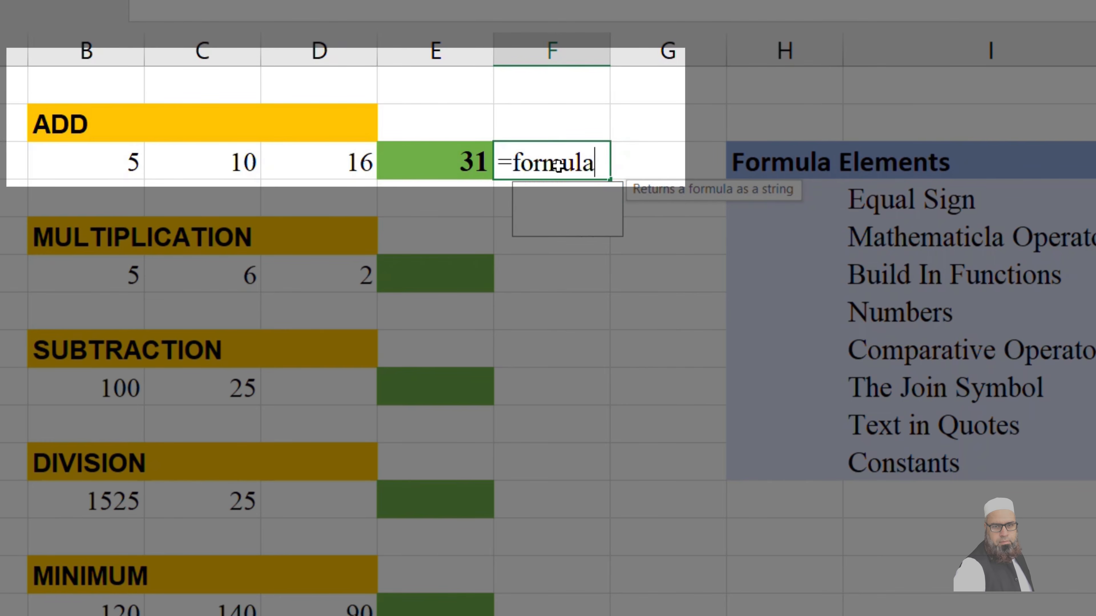
left_click(411, 173)
type(")")
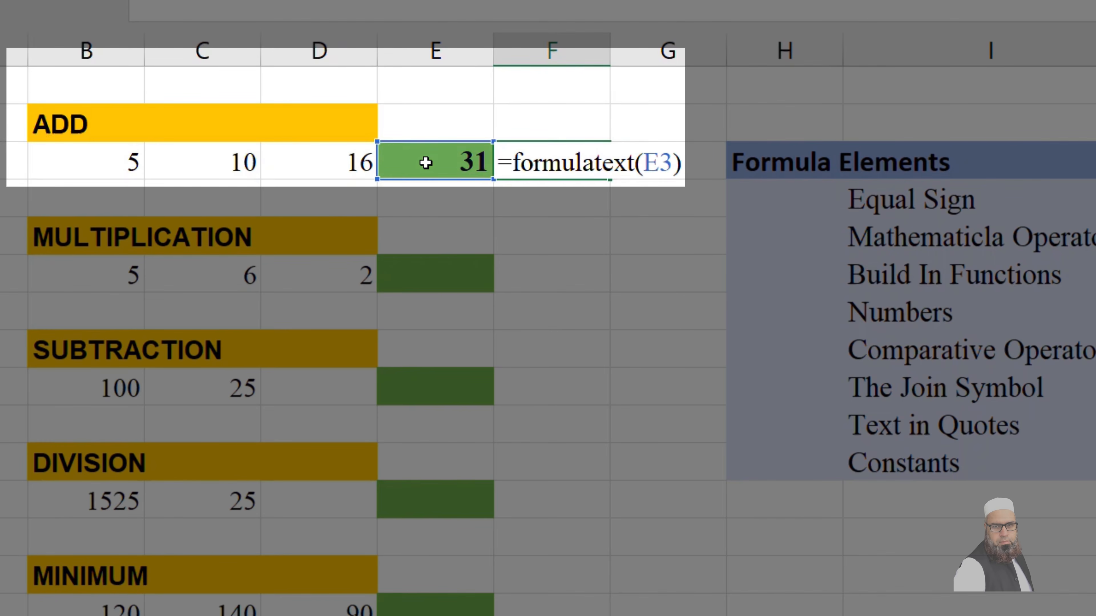
key("Return")
left_click(610, 151)
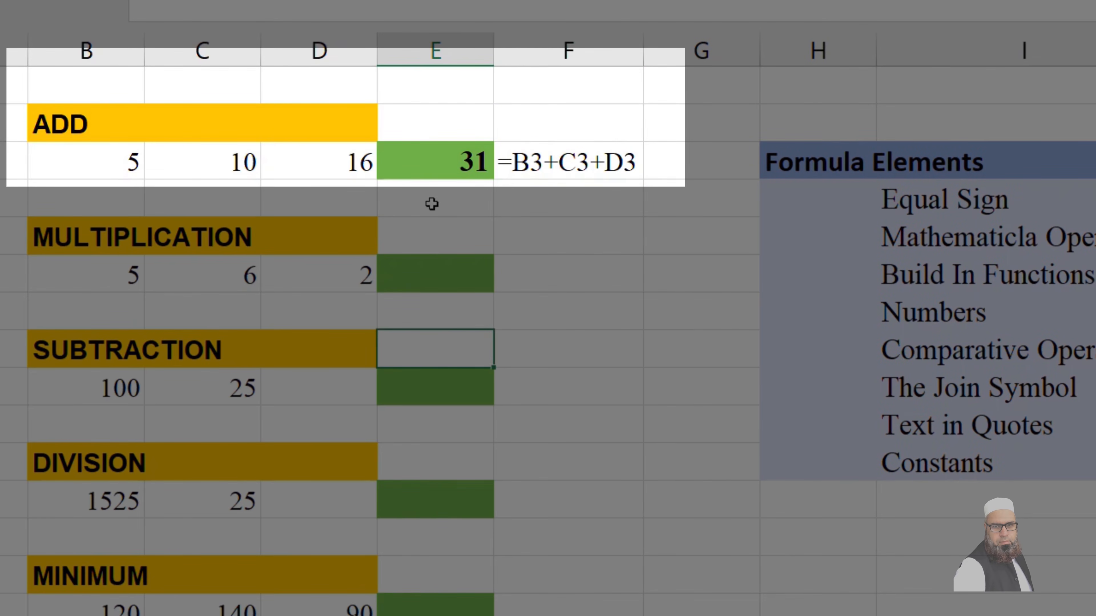
Total the ADD numbers with the formula =SUM(B3:D3) in cell E4.
left_click(432, 204)
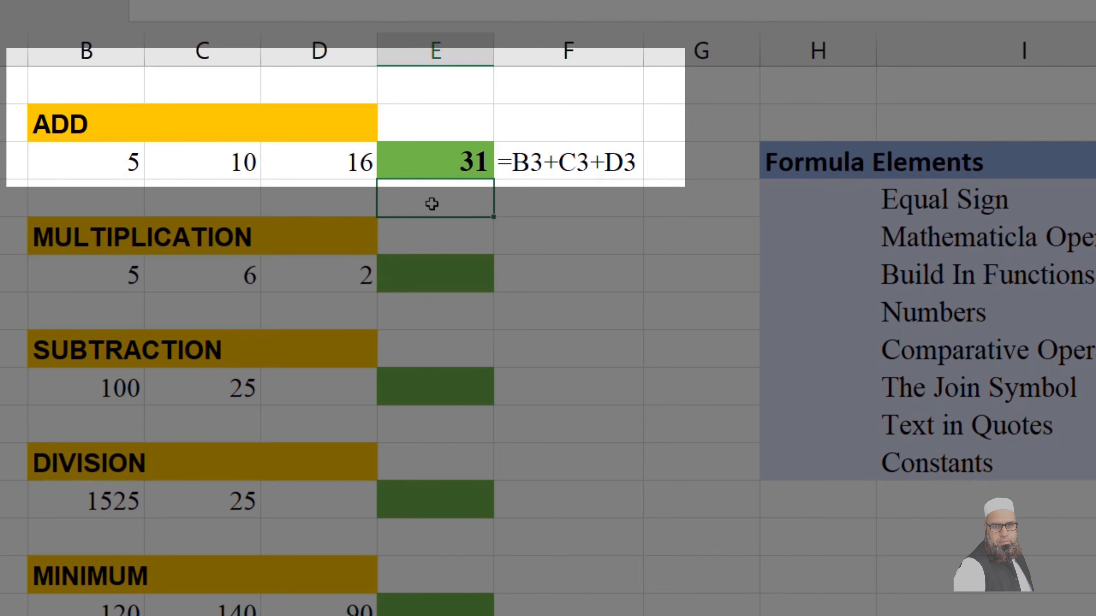
type("=sum(")
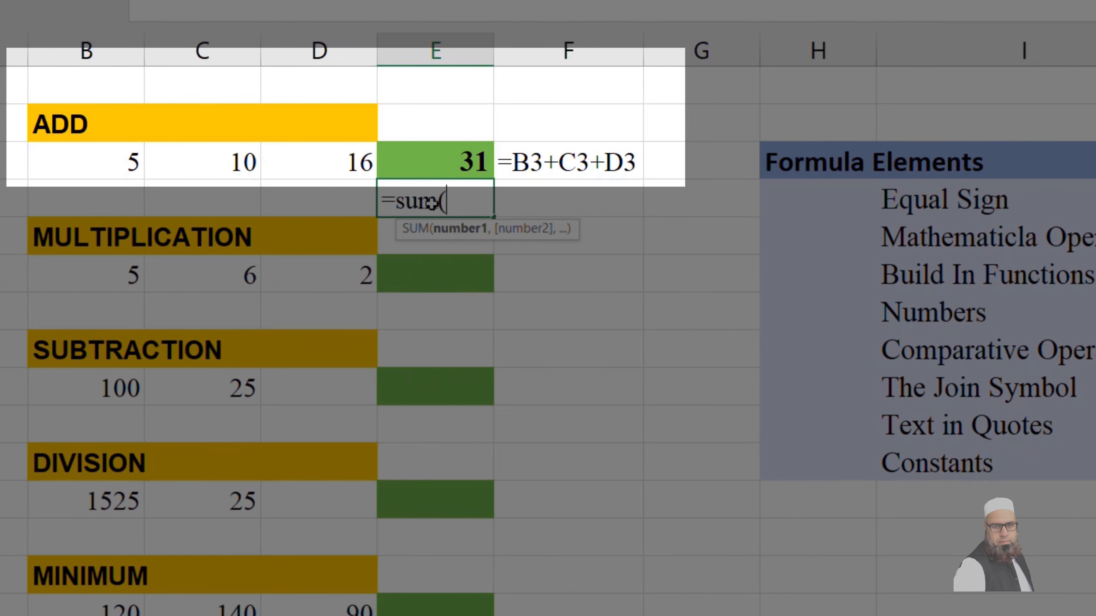
left_click(96, 160)
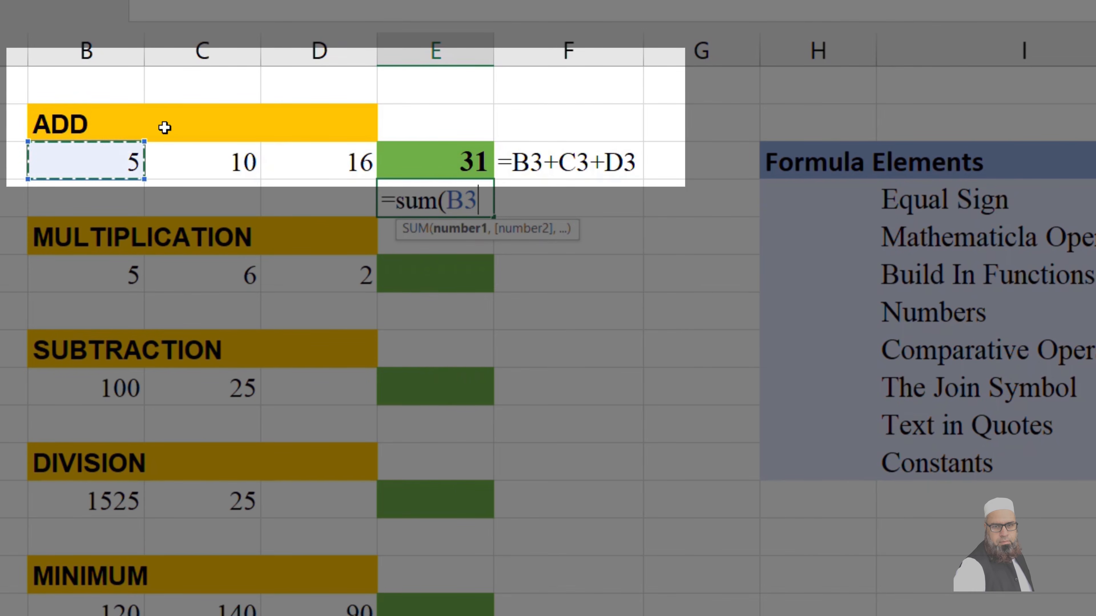
left_click_drag(165, 127, 286, 139)
type(")")
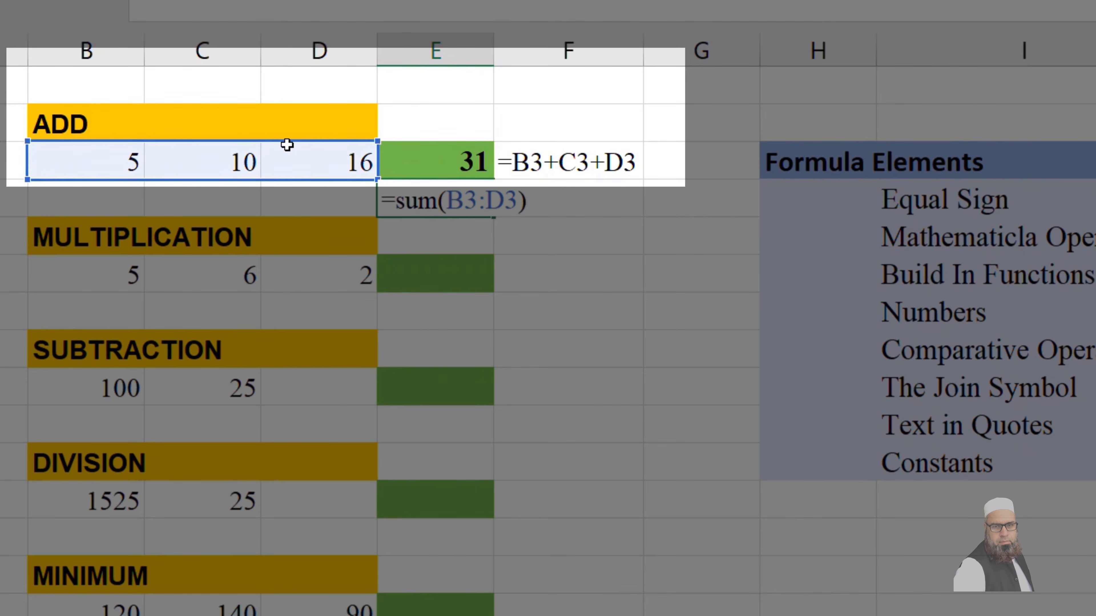
key("Return")
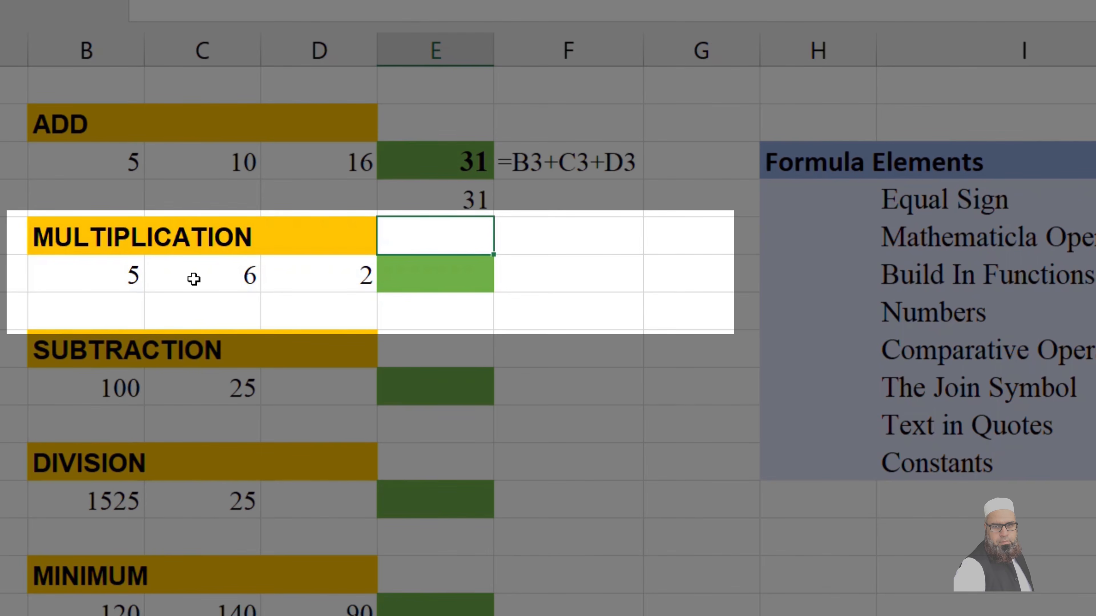
Multiply the three MULTIPLICATION numbers by entering the formula =B6*C6*D6 in cell E6.
left_click(410, 275)
type("=")
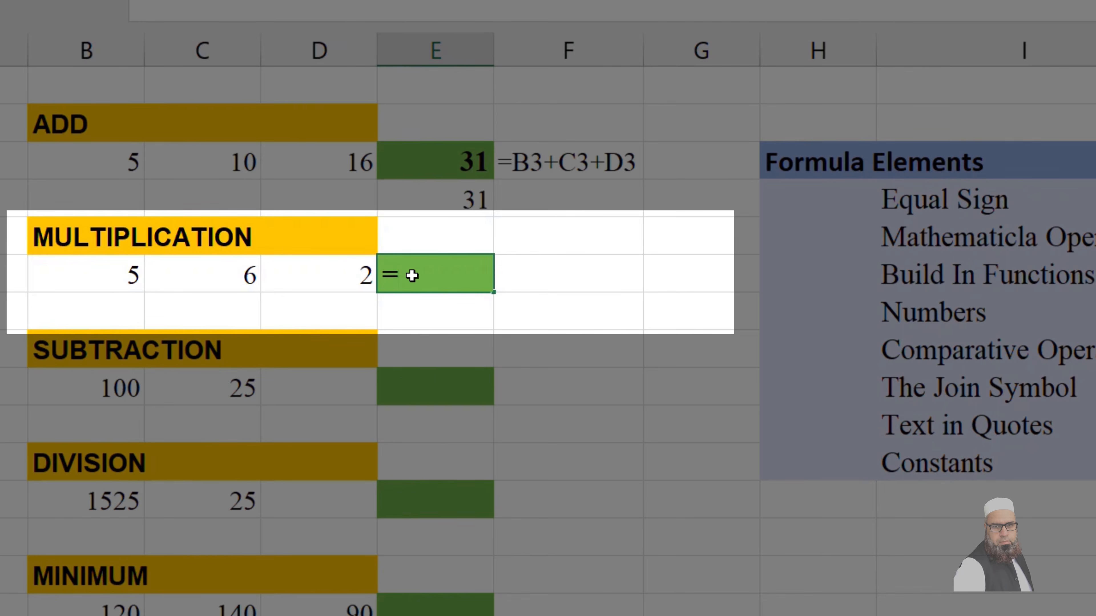
left_click(107, 278)
type("*")
left_click(163, 281)
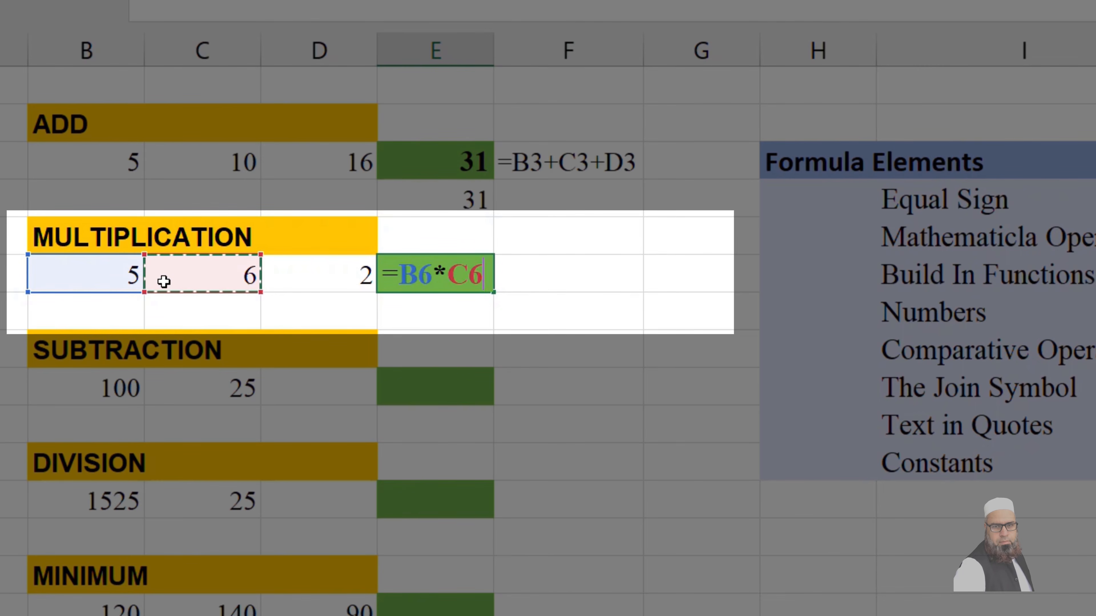
type("*")
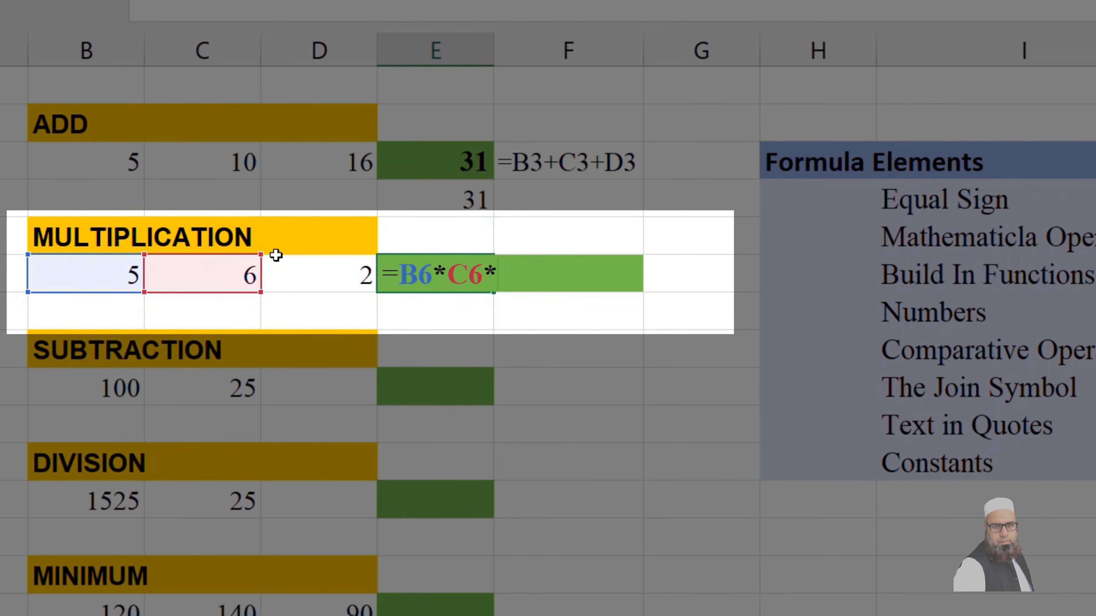
left_click(319, 275)
key("Return")
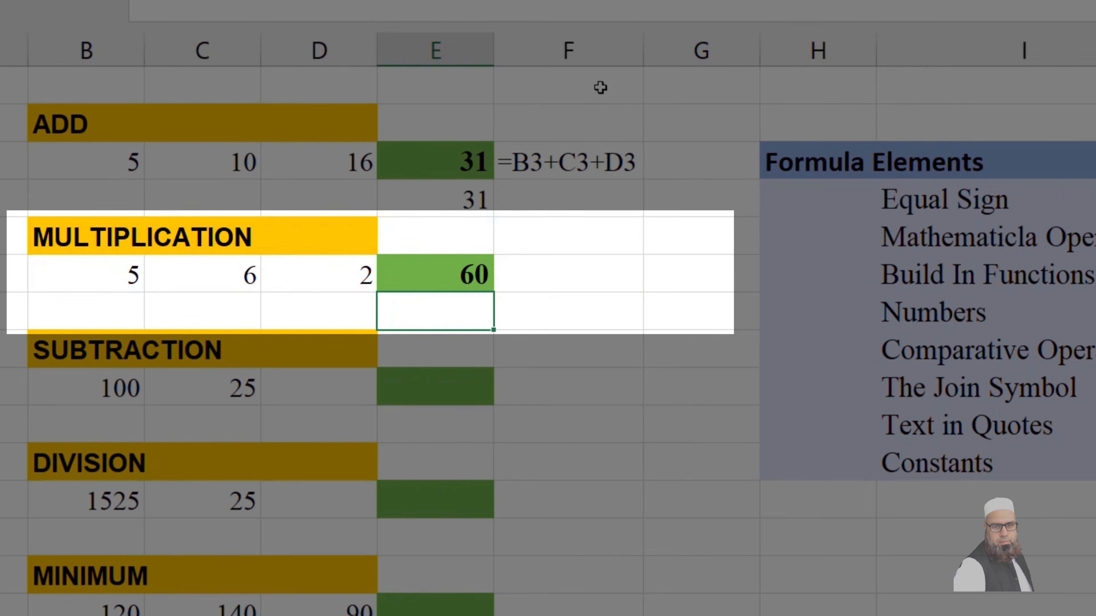
Copy the formula-text cell F3 to F6 so it displays the formula of E6.
left_click(550, 156)
key("ctrl+c")
key("Down")
key("Down")
key("Down")
key("ctrl+v")
key("Down")
key("Down")
key("Down")
key("Down")
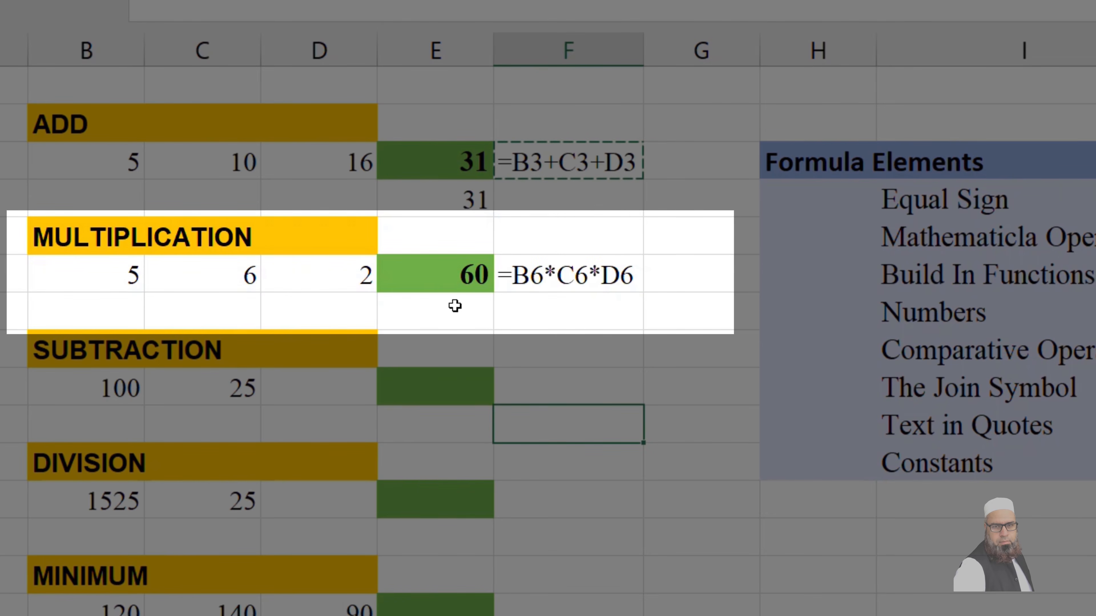
Multiply the three MULTIPLICATION numbers with the formula =PRODUCT(B6:D6) in cell E7.
left_click(455, 306)
type("=")
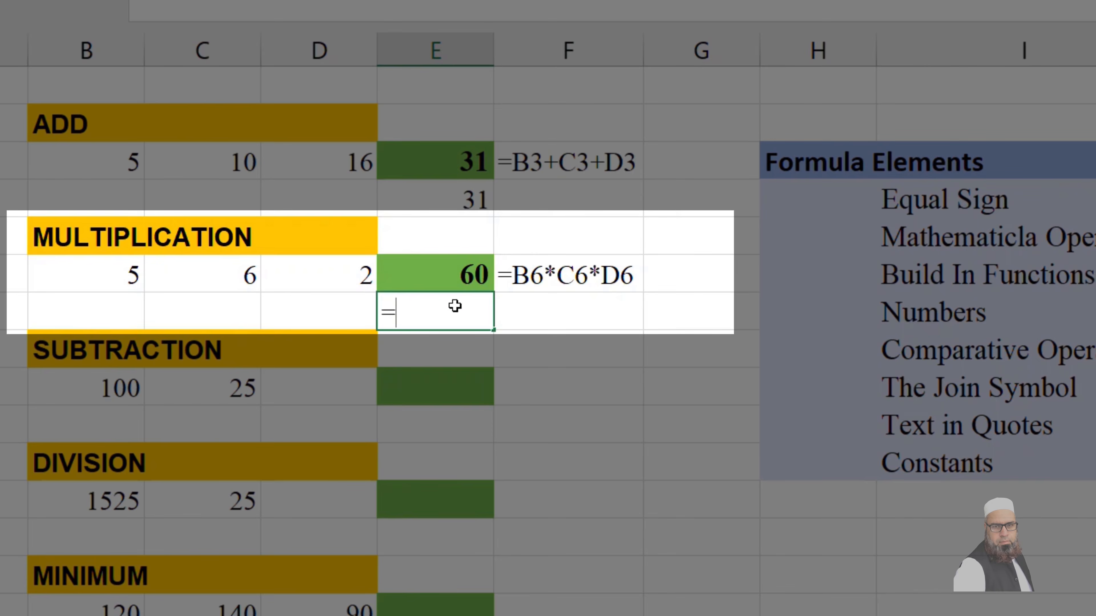
type("product(")
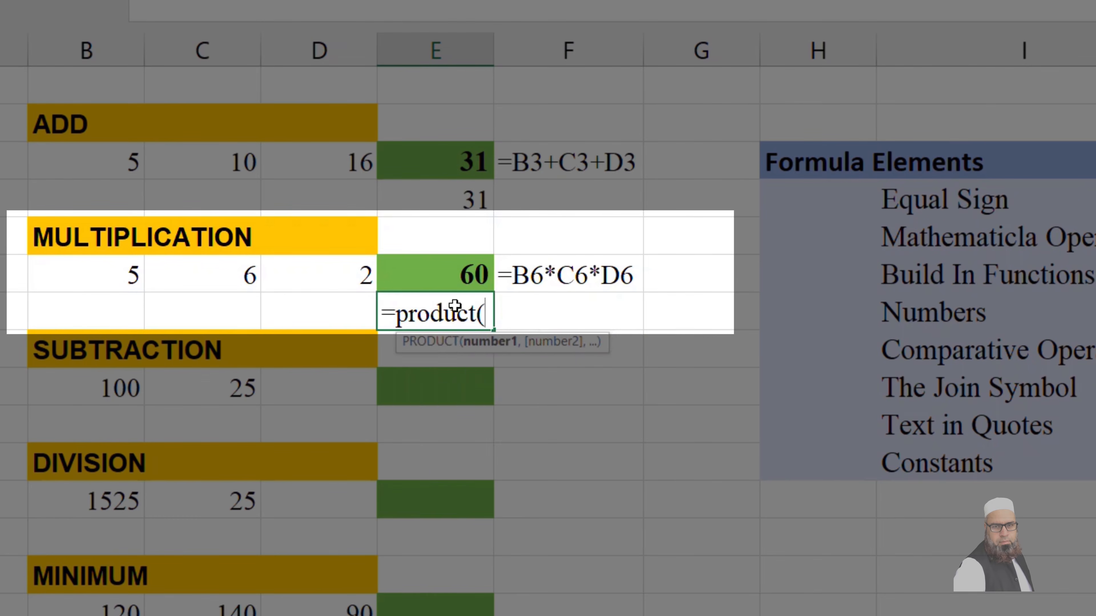
left_click_drag(106, 284, 294, 279)
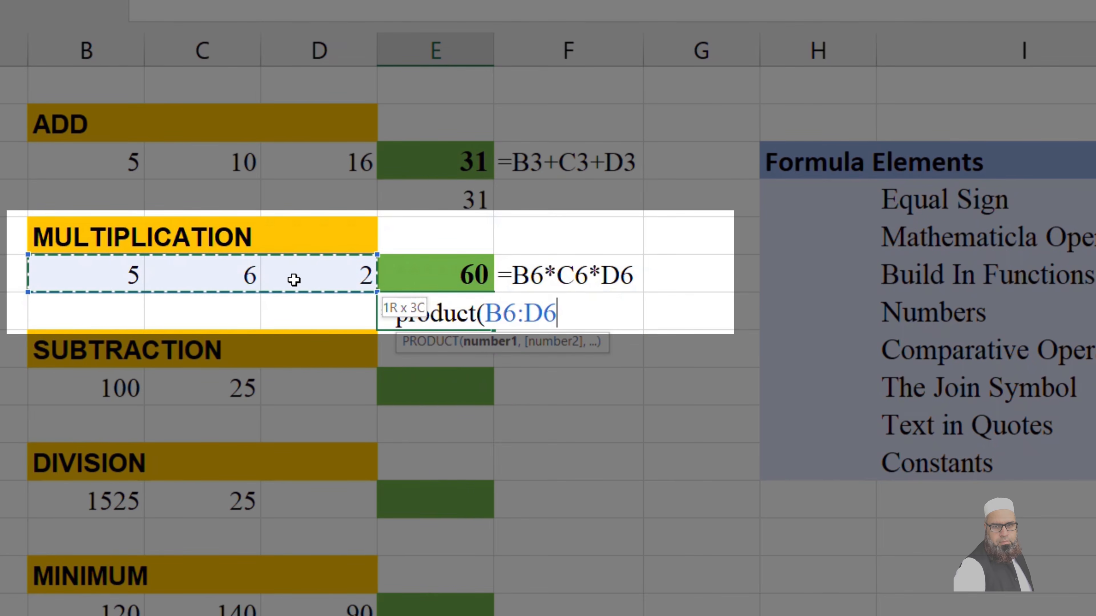
type(")")
key("Return")
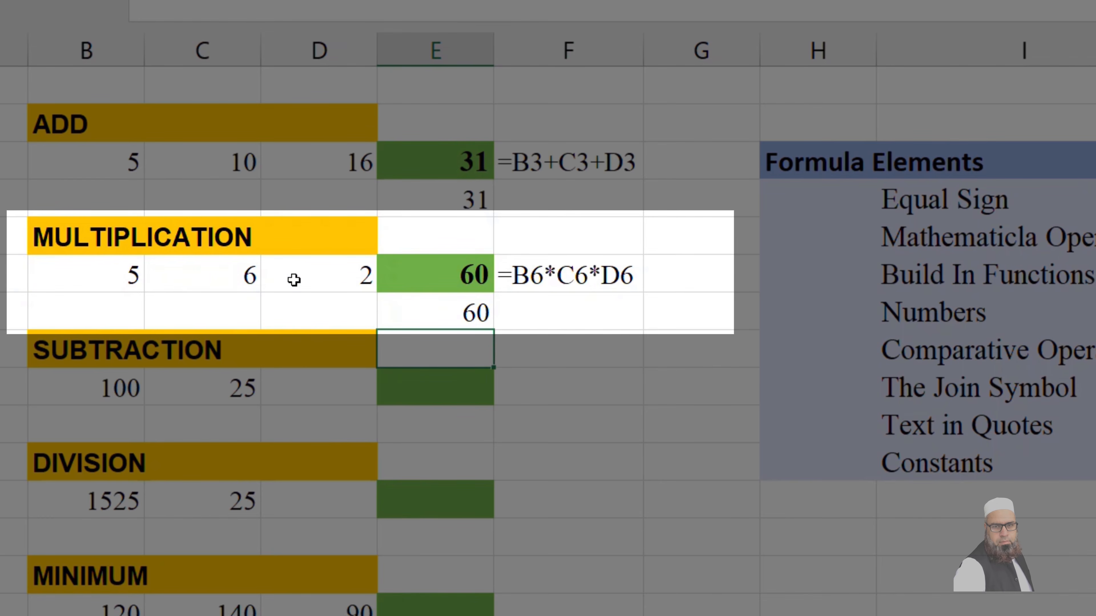
double_click(788, 501)
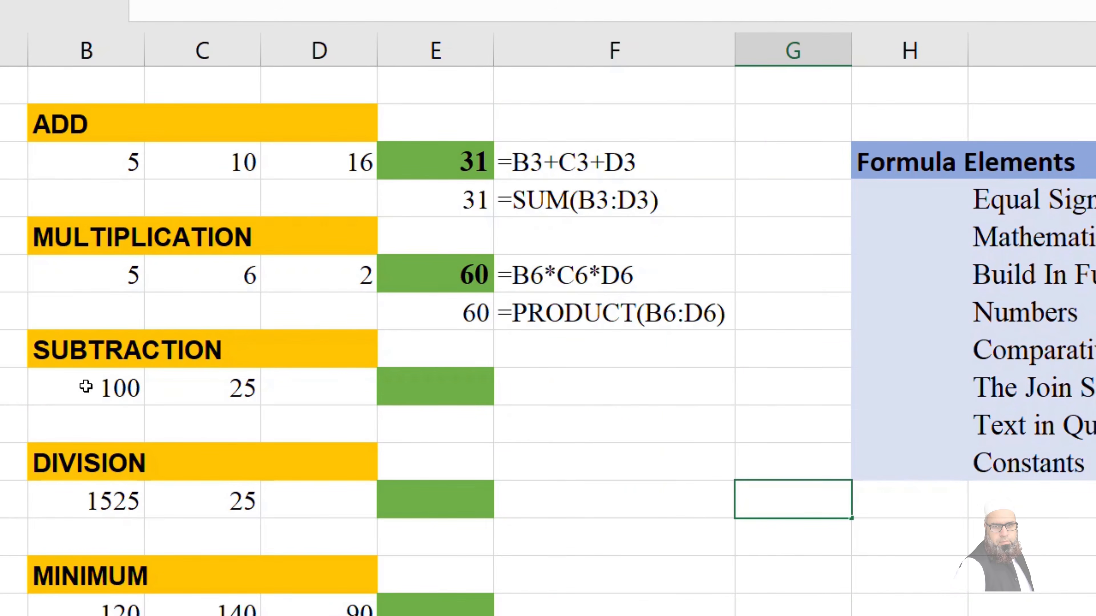
Subtract the second SUBTRACTION number from the first by entering the formula =B9-C9 in cell E9.
left_click(417, 384)
type("=")
left_click(118, 386)
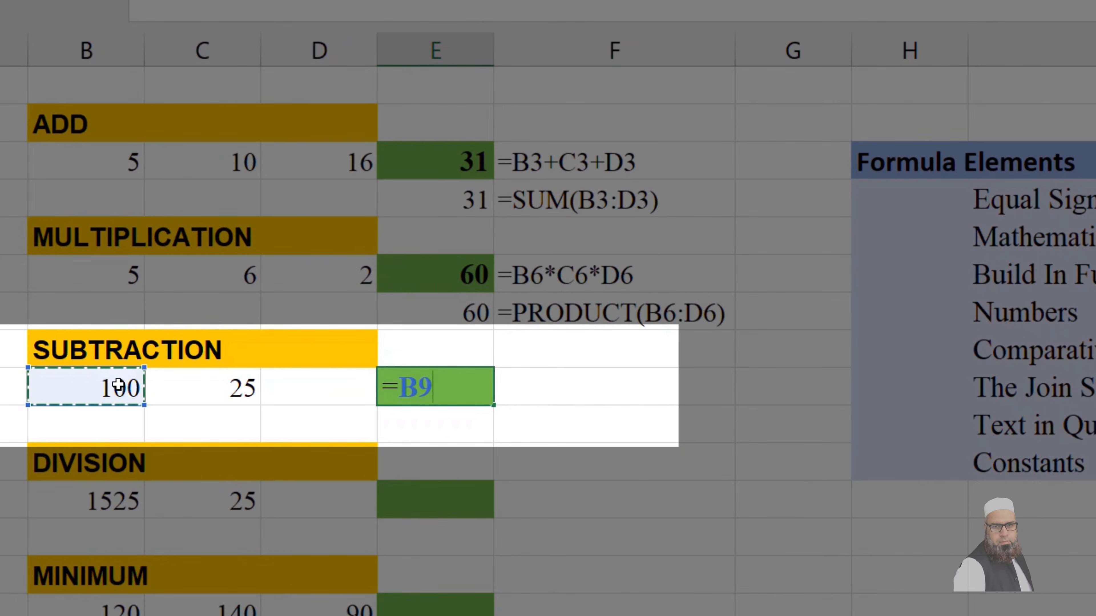
type("-")
left_click_drag(207, 402, 231, 393)
key("Return")
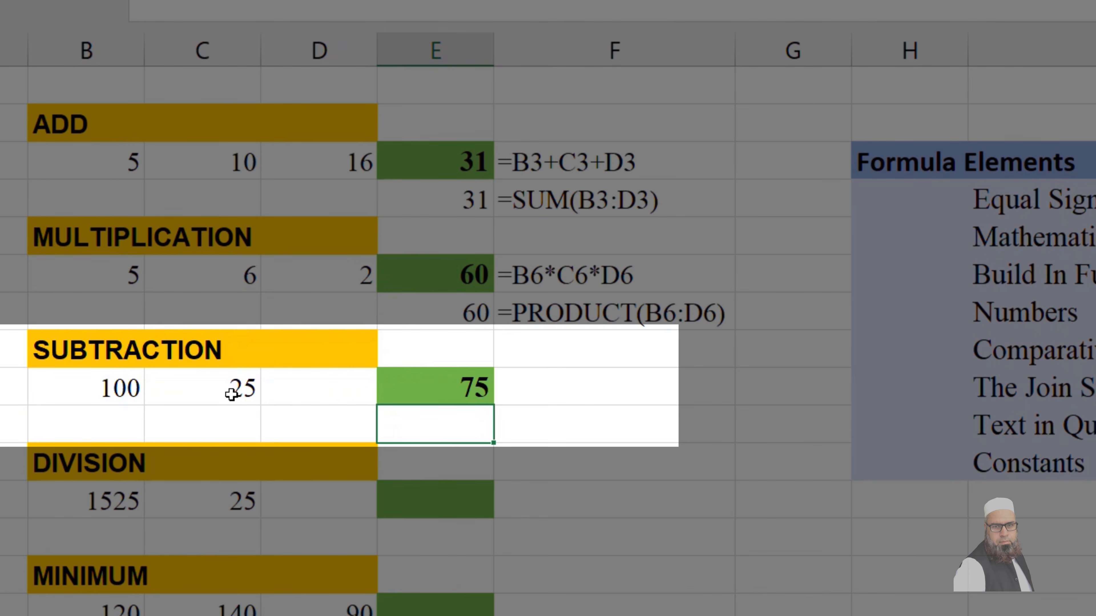
Divide the first DIVISION number by the second by entering the formula =B12/C12 in cell E12.
left_click(446, 494)
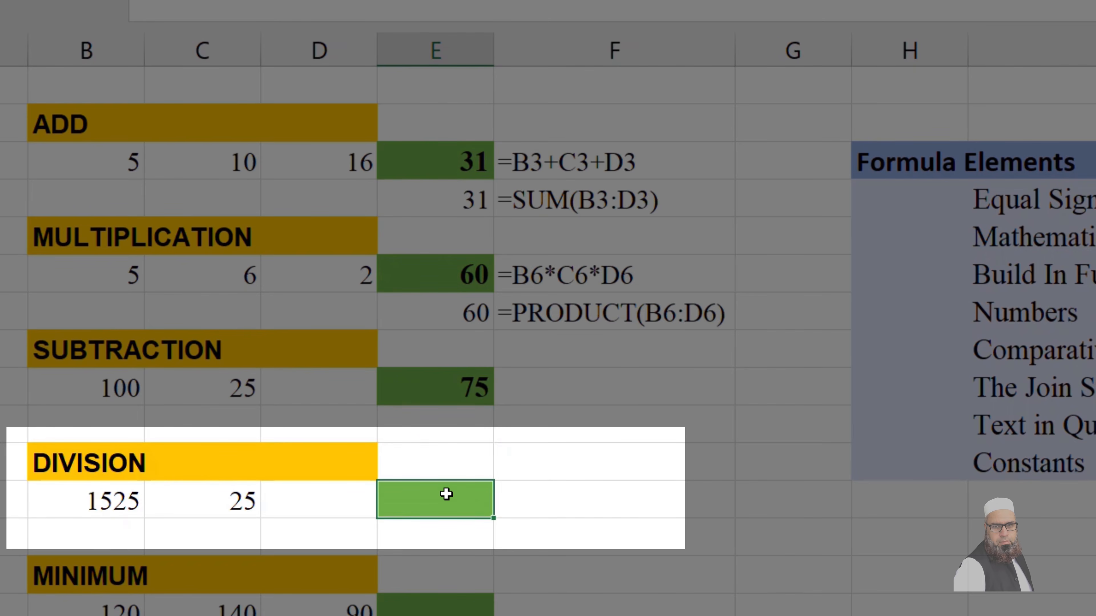
type("=")
left_click(102, 507)
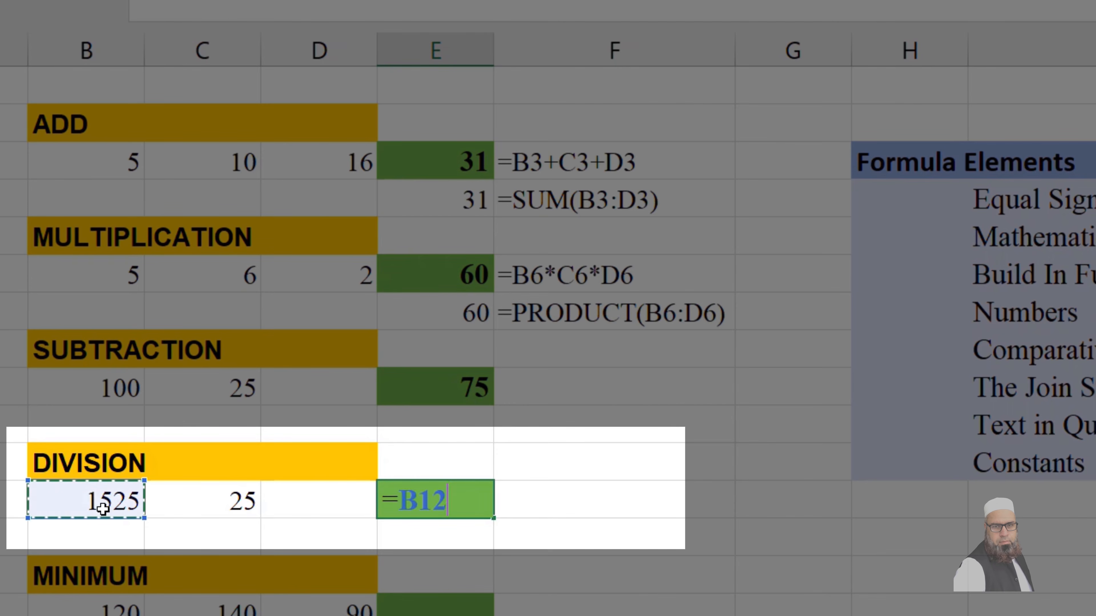
type("/")
left_click(180, 509)
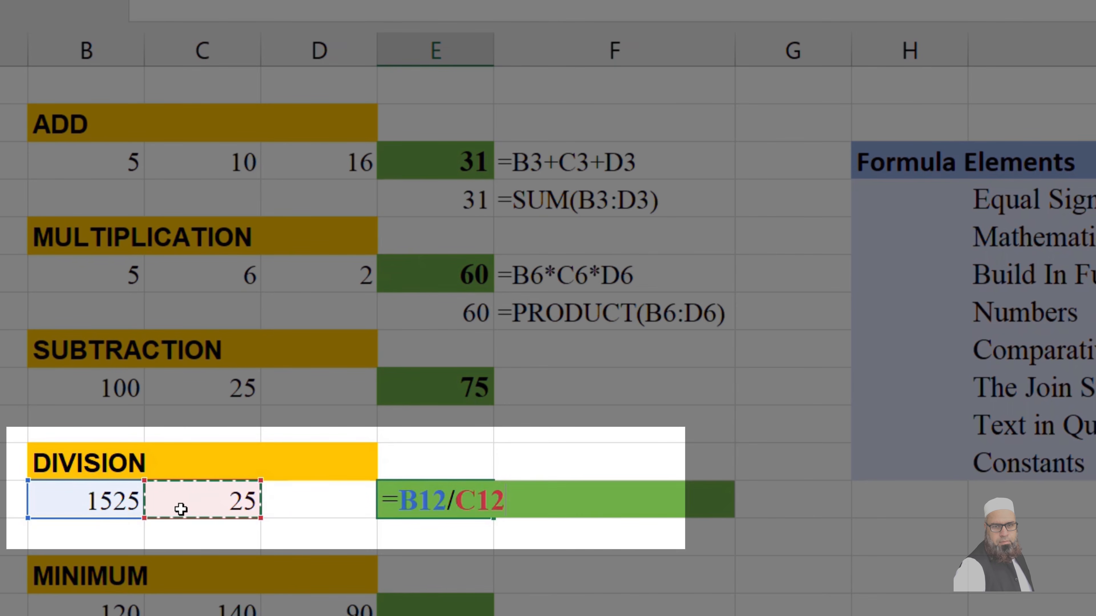
key("Return")
Find the smallest of the MINIMUM numbers by entering the formula =MIN(B15:D15) in cell E15.
left_click(463, 601)
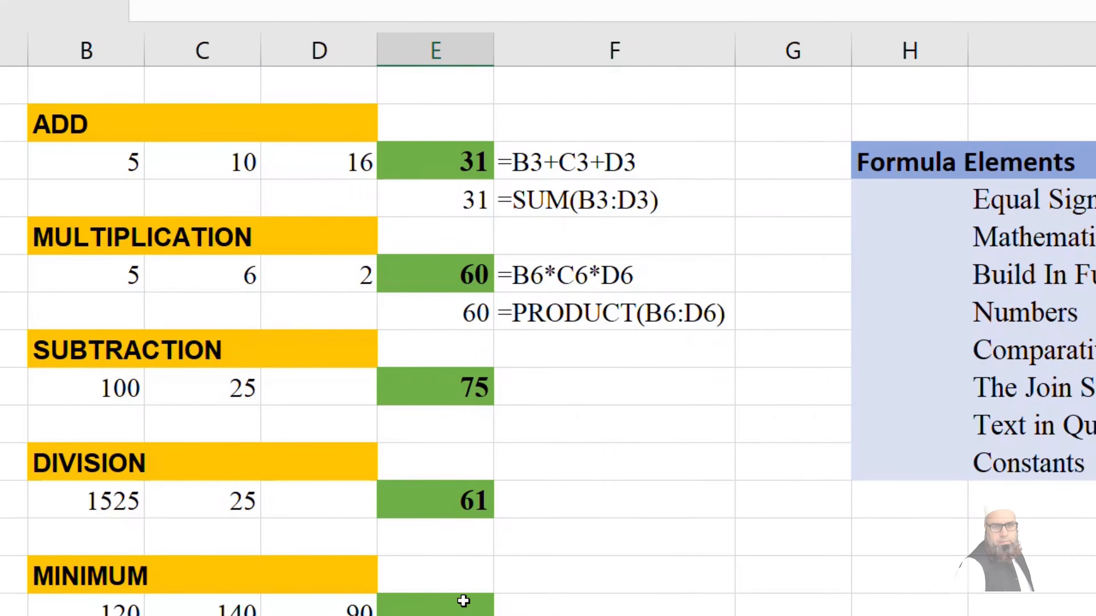
scroll(463, 601, "down", 1)
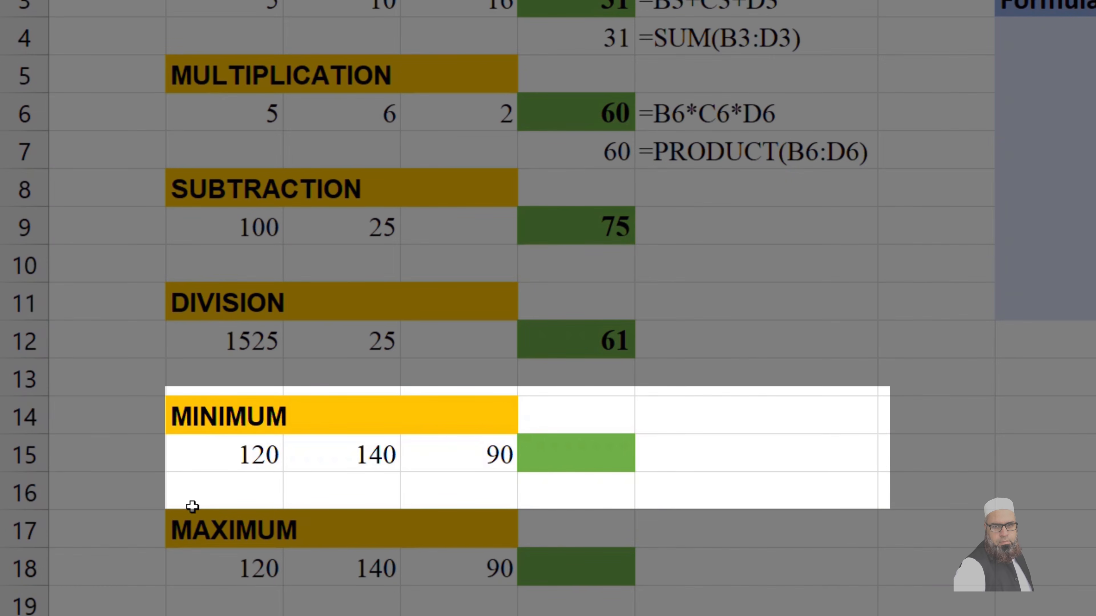
left_click(554, 444)
type("=")
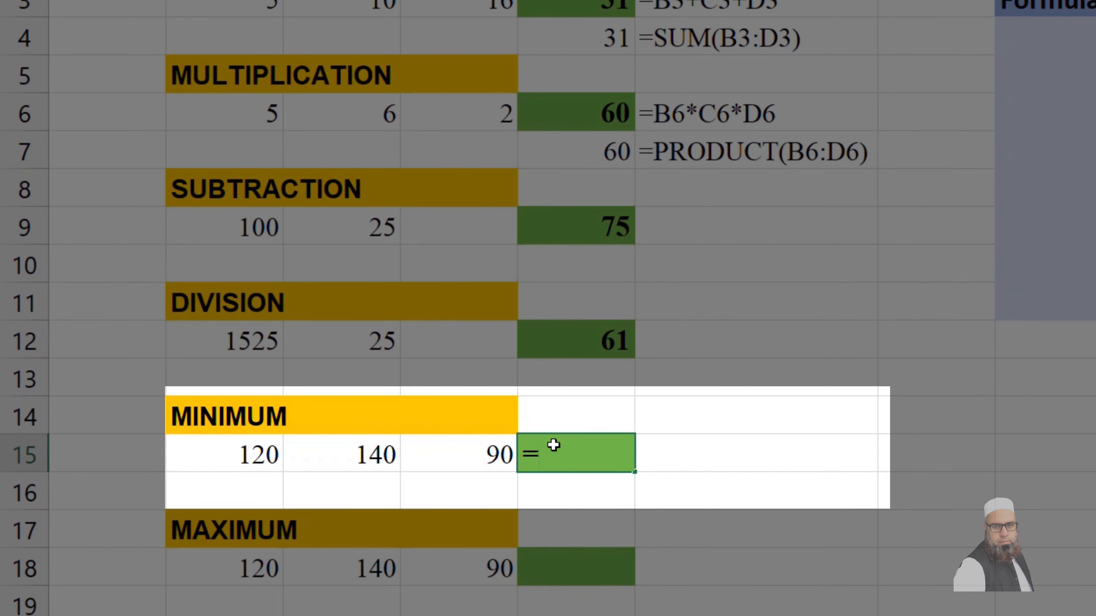
type("min")
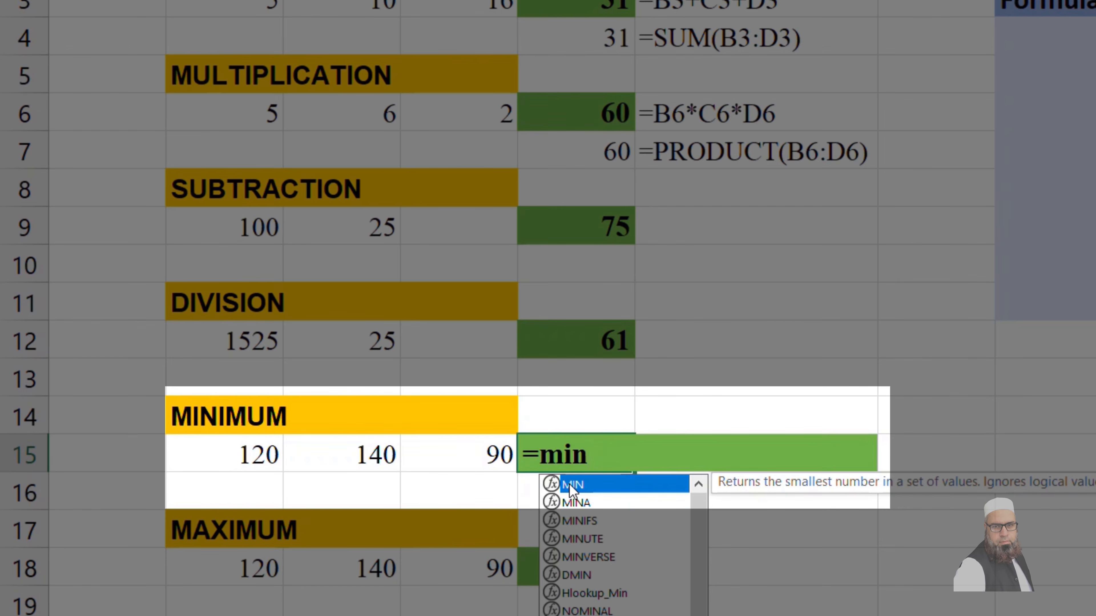
type("(")
left_click_drag(237, 455, 457, 453)
type(")")
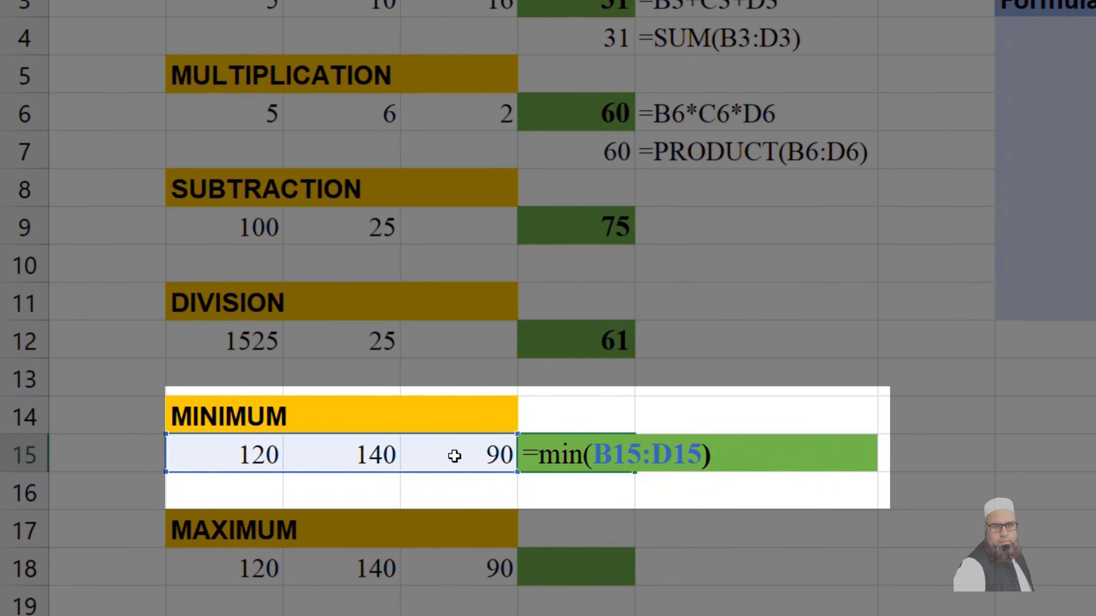
key("Return")
Copy the formula-text cell F7 to F15 so it displays the formula of E15.
left_click(724, 142)
key("ctrl+c")
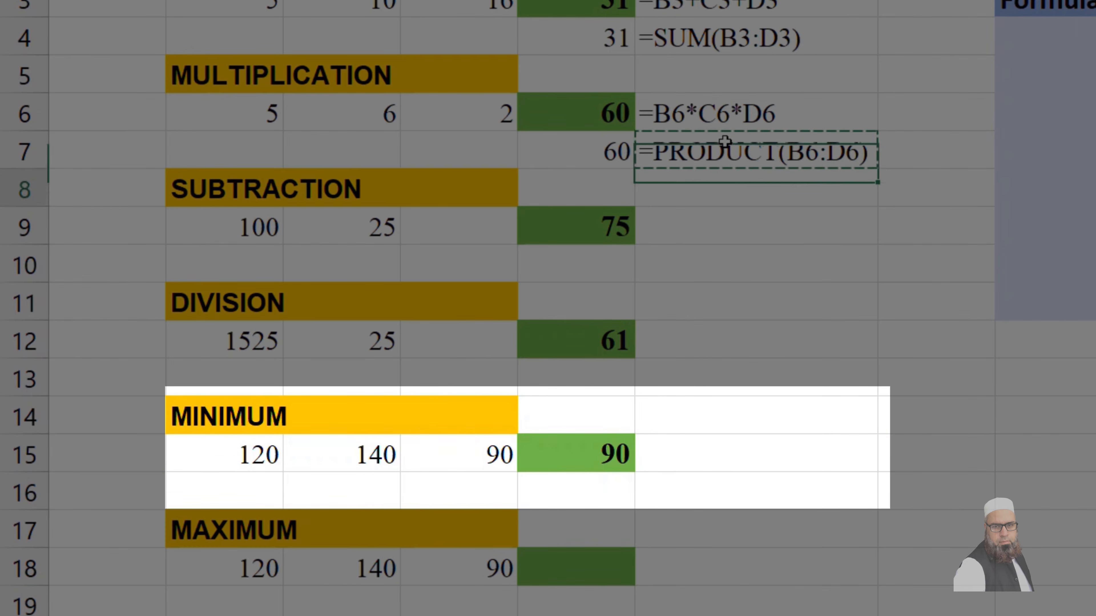
key("Down")
key("Down")
key("Down")
key("Down")
key("Down")
key("Down")
key("Down")
key("ctrl+v")
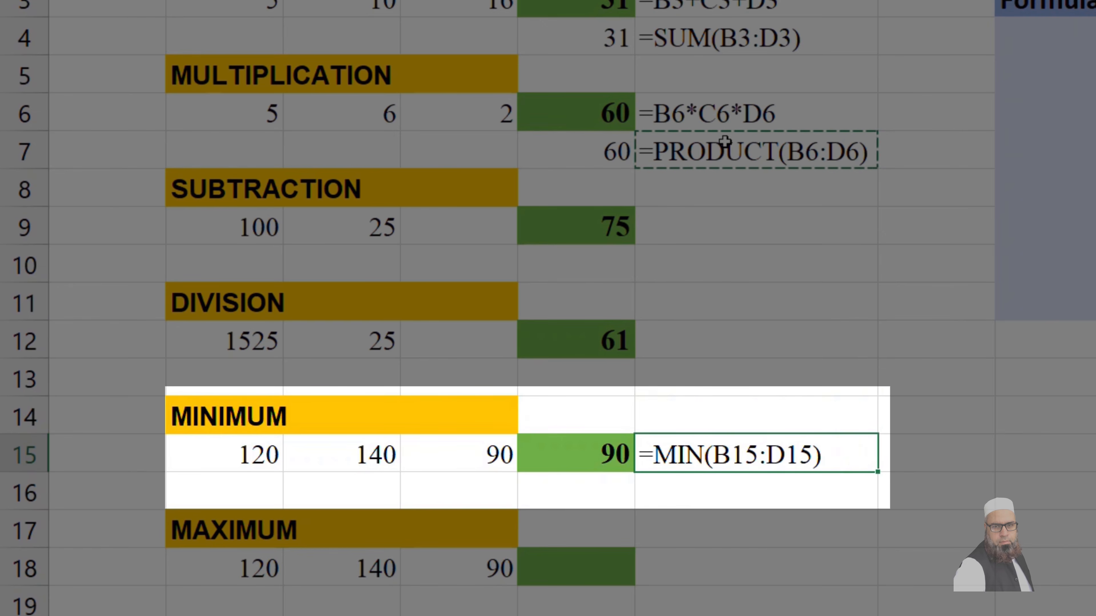
left_click(826, 591)
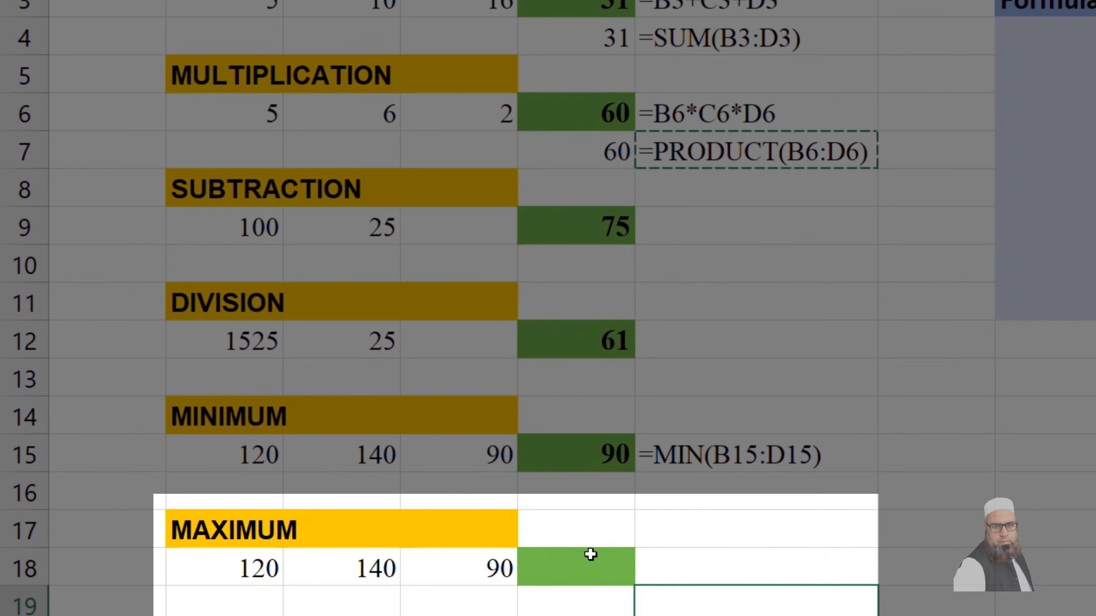
Find the largest of the MAXIMUM numbers by entering the formula =MAX(B18:D18) in cell E18.
left_click(581, 577)
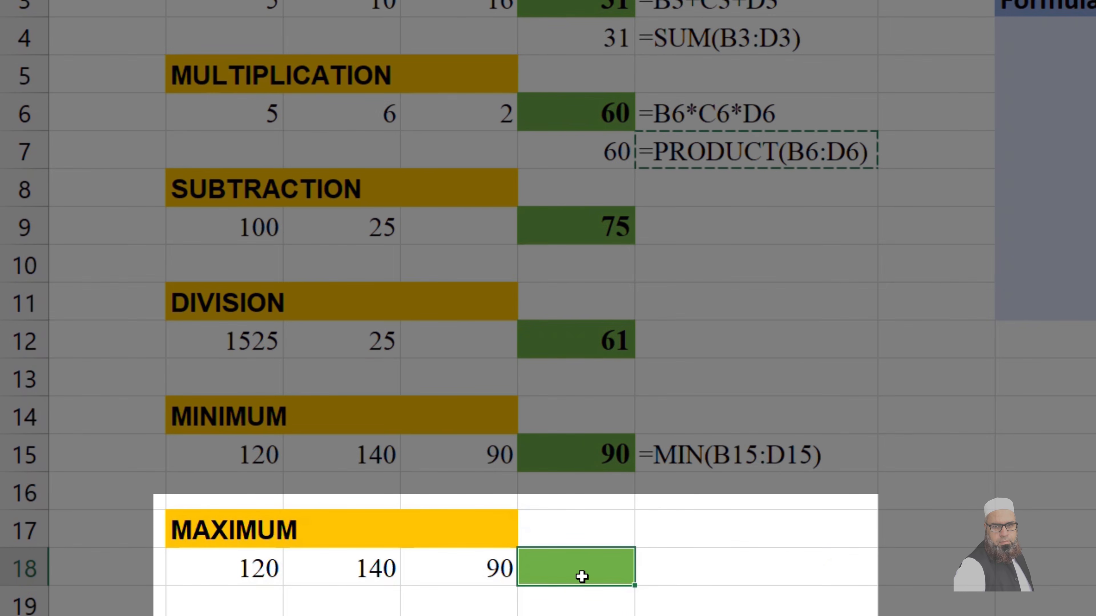
type("=ma")
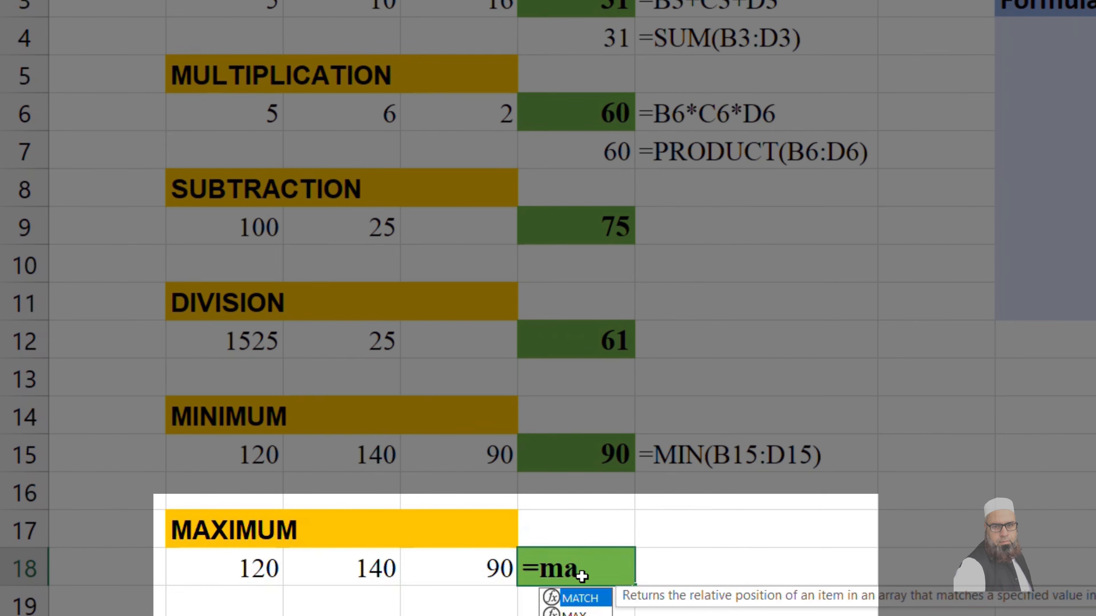
type("x(")
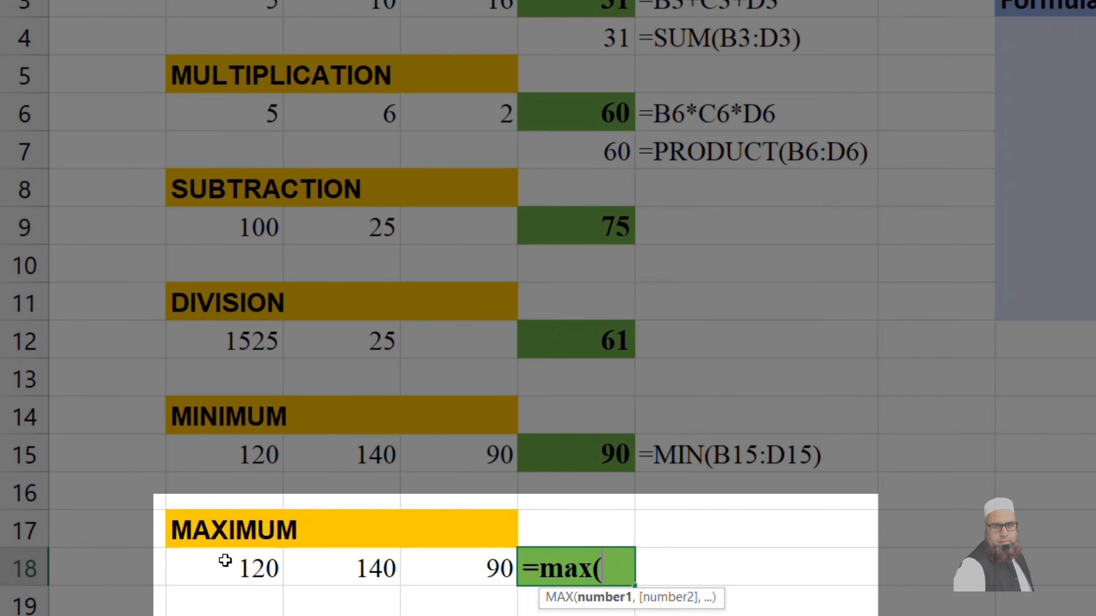
left_click_drag(225, 560, 487, 569)
type(")")
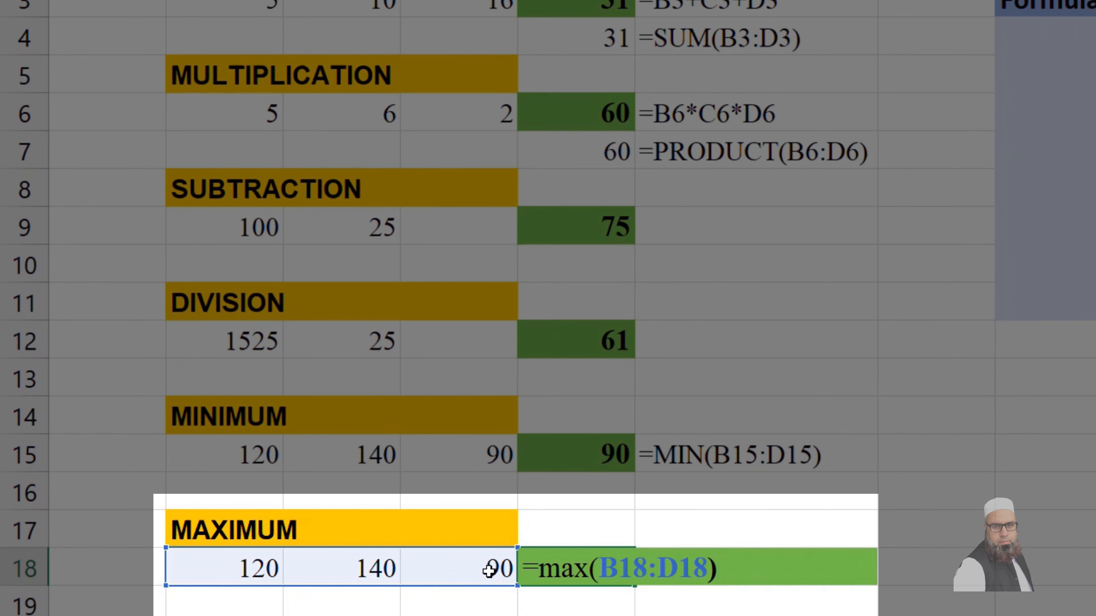
key("Return")
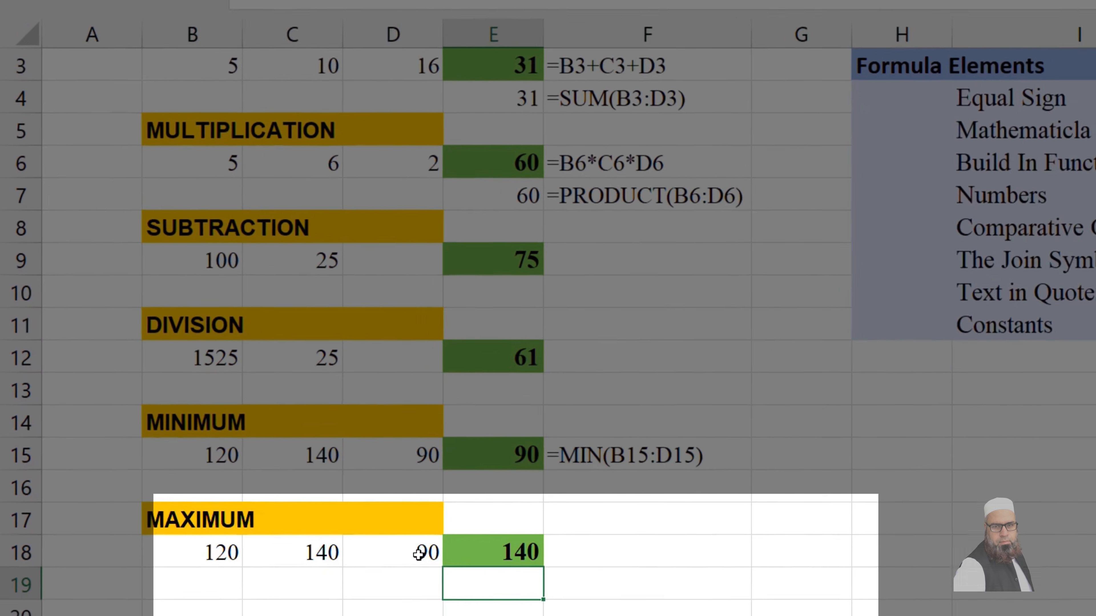
Review the Formula Elements list in column I, from Equal Sign down to Constants.
left_click_drag(794, 158, 794, 234)
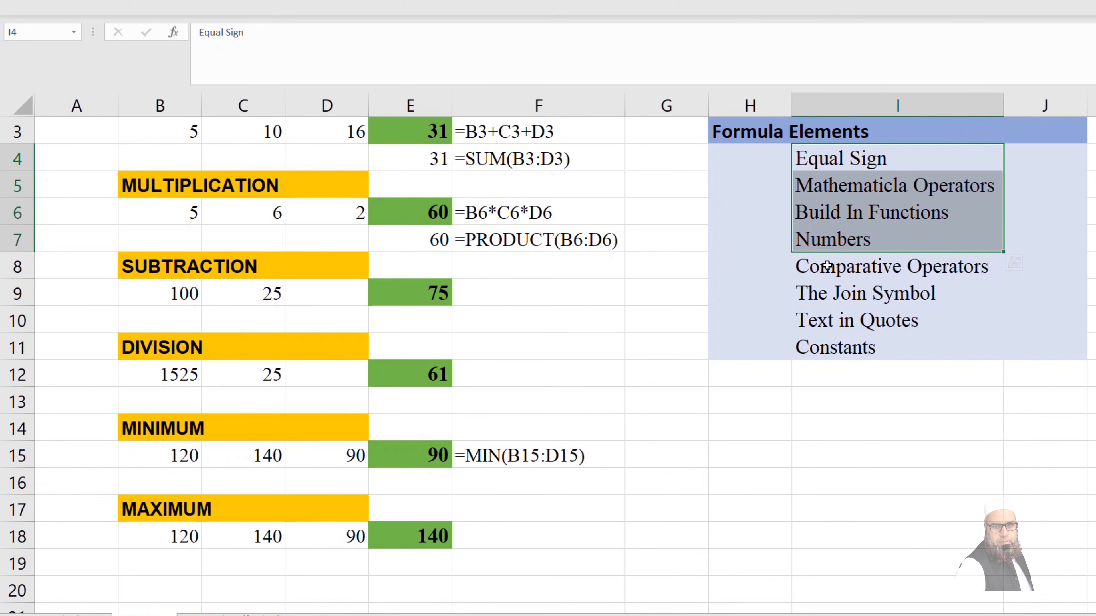
left_click_drag(826, 267, 812, 349)
left_click(742, 390)
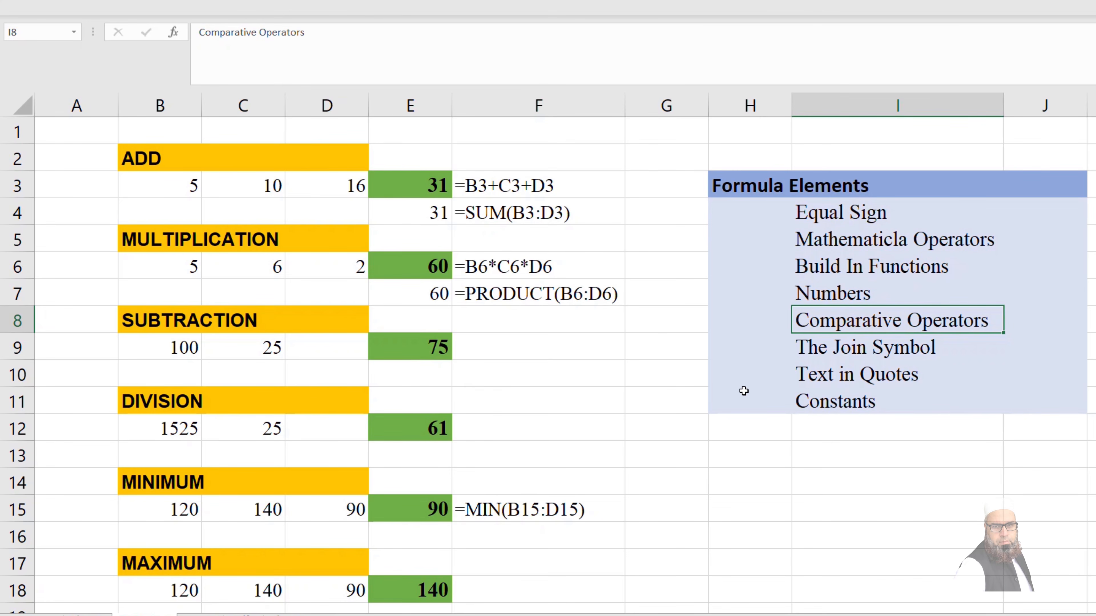
Inspect the MINIMUM formula in cell E15 and the MAXIMUM formula in cell E18 with their referenced ranges.
double_click(419, 509)
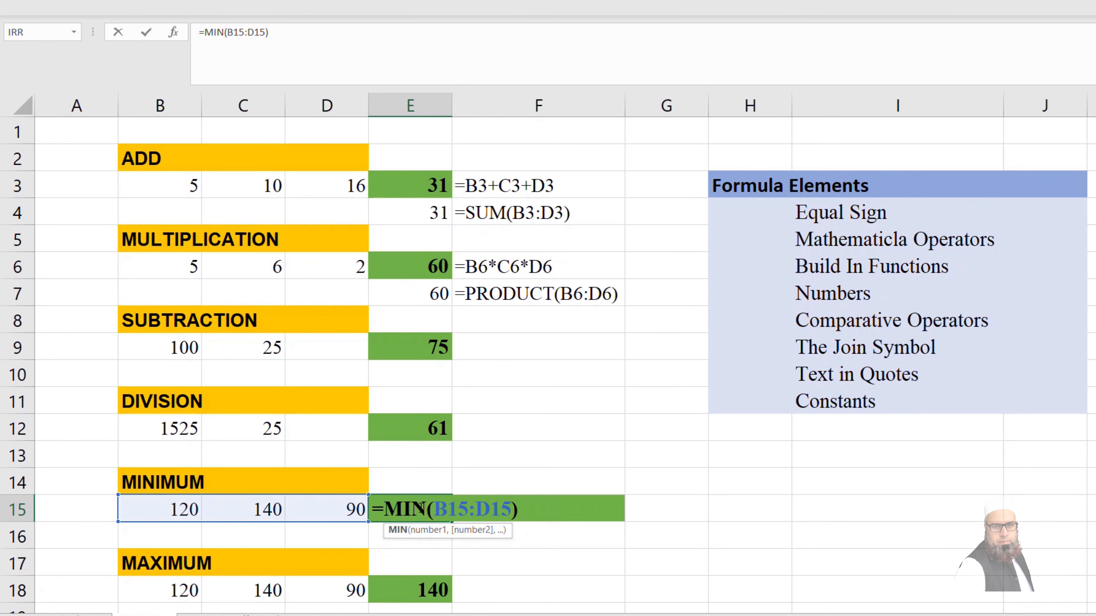
key("Return")
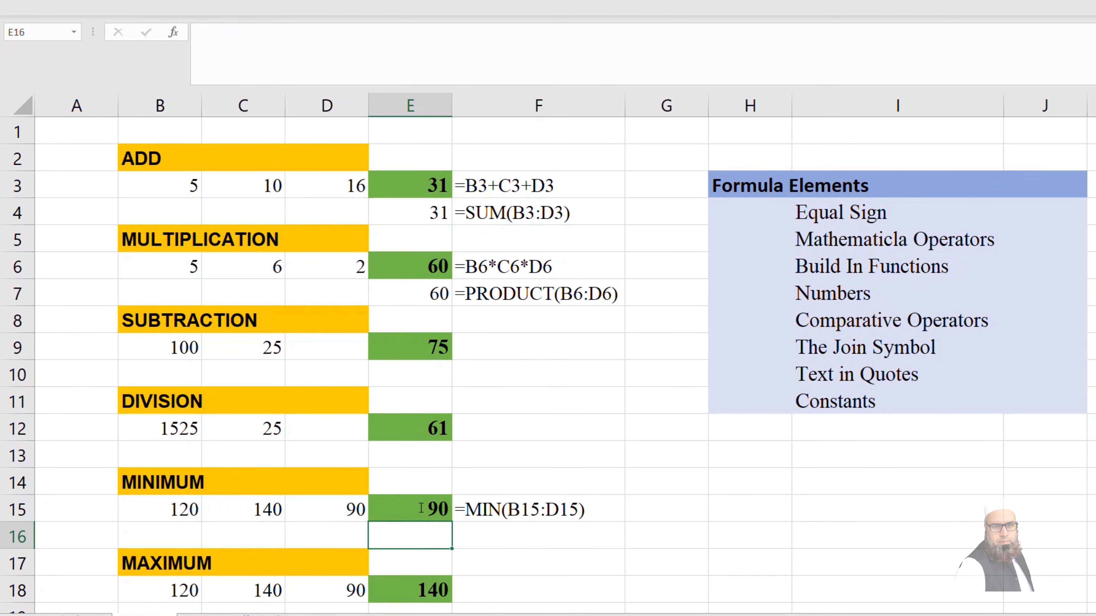
double_click(400, 588)
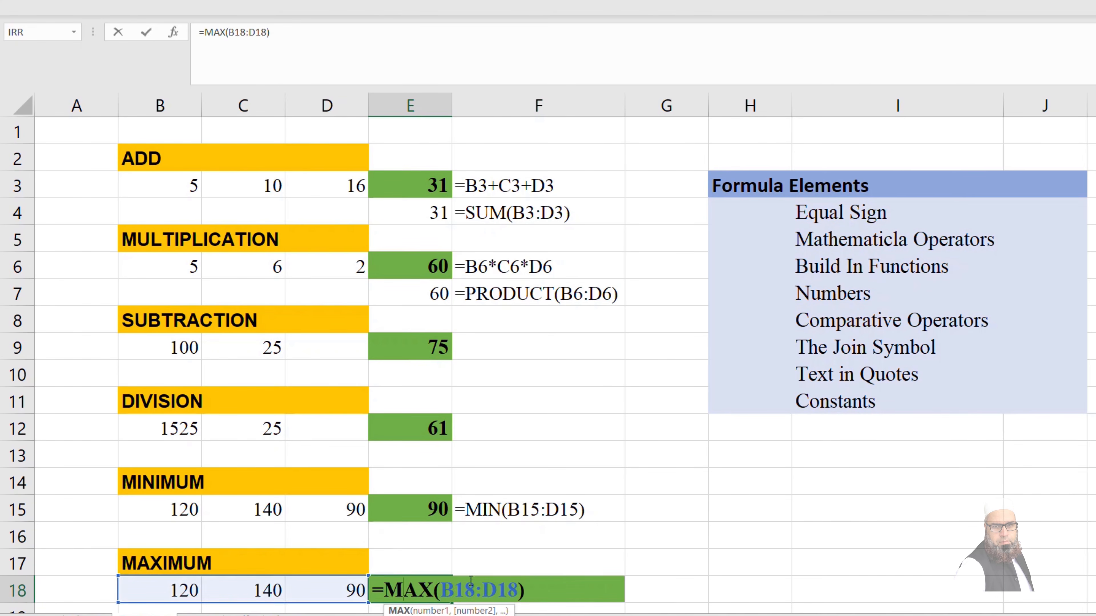